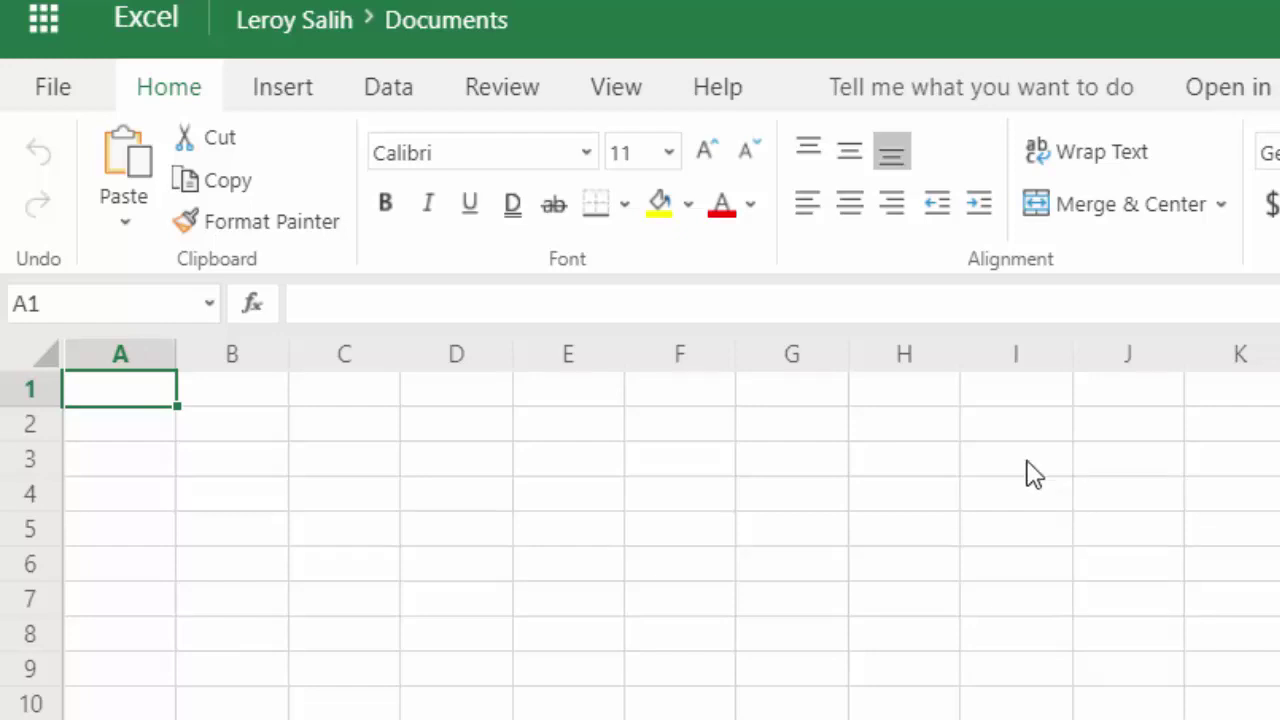
Enter 'Mr Salih' in cell B2.
{"action": "left_click", "coordinate": [226, 433]}
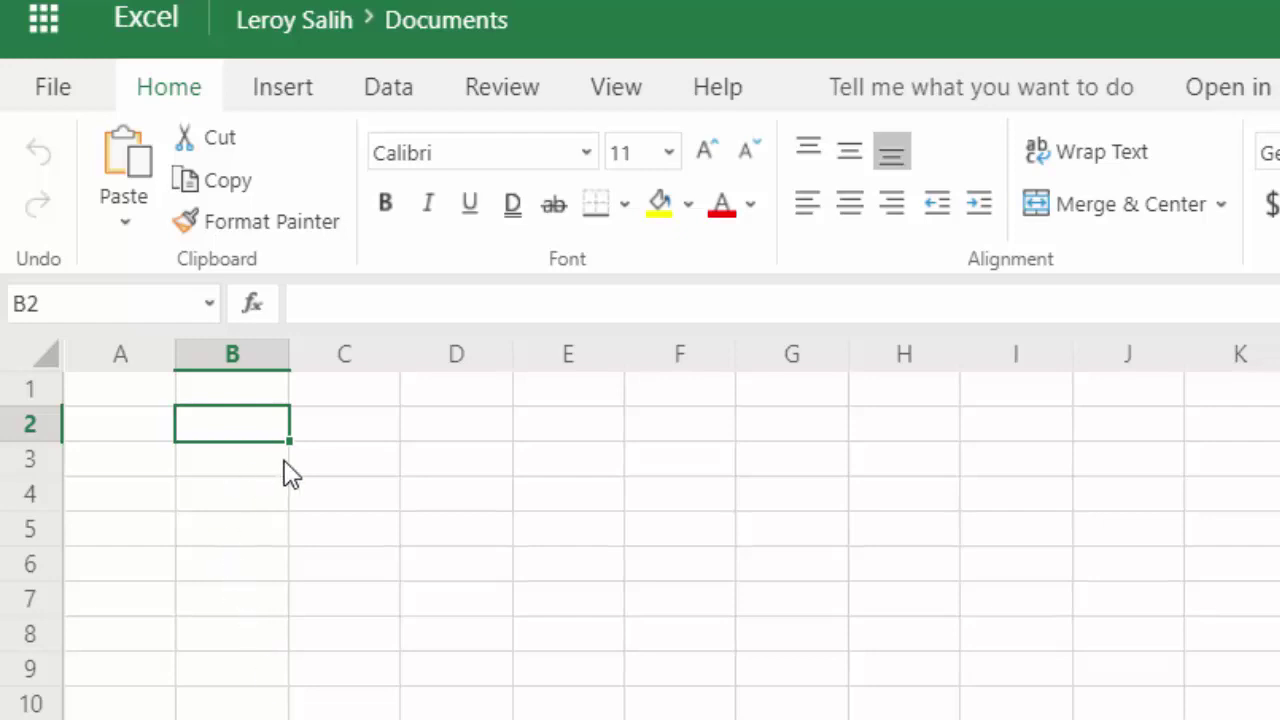
{"action": "type", "text": "Mr Salih"}
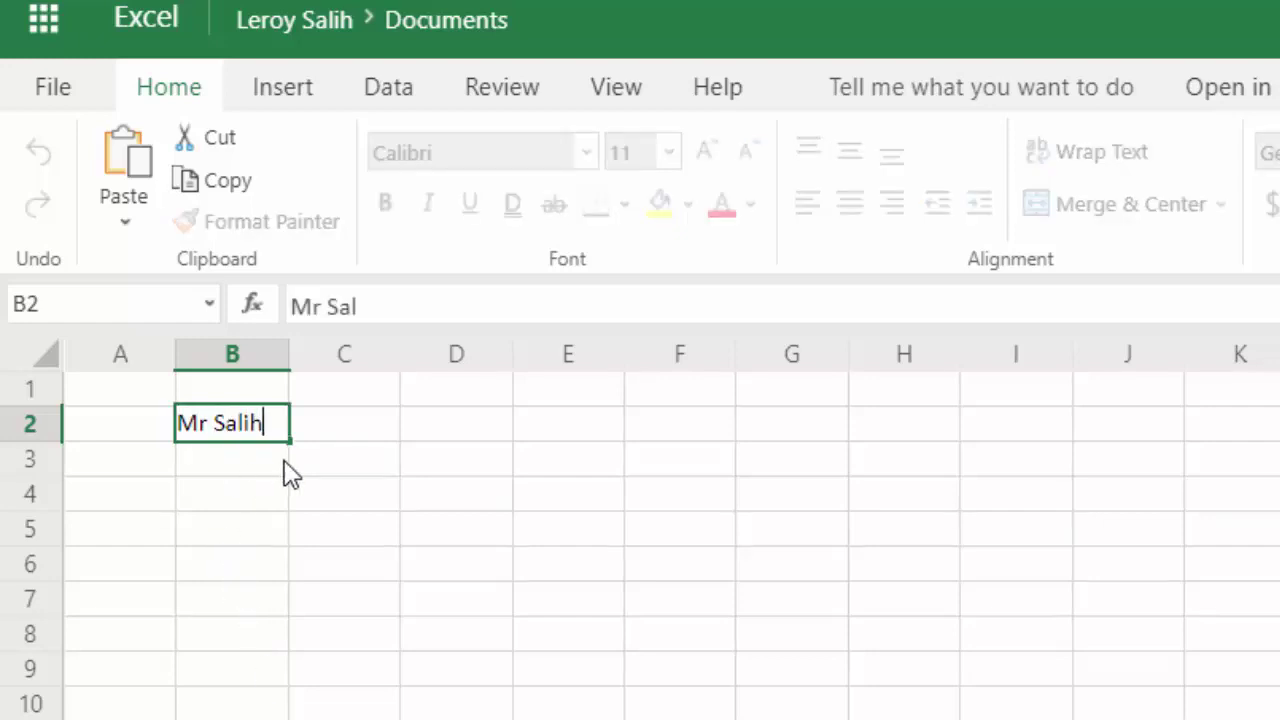
{"action": "key", "text": "Return"}
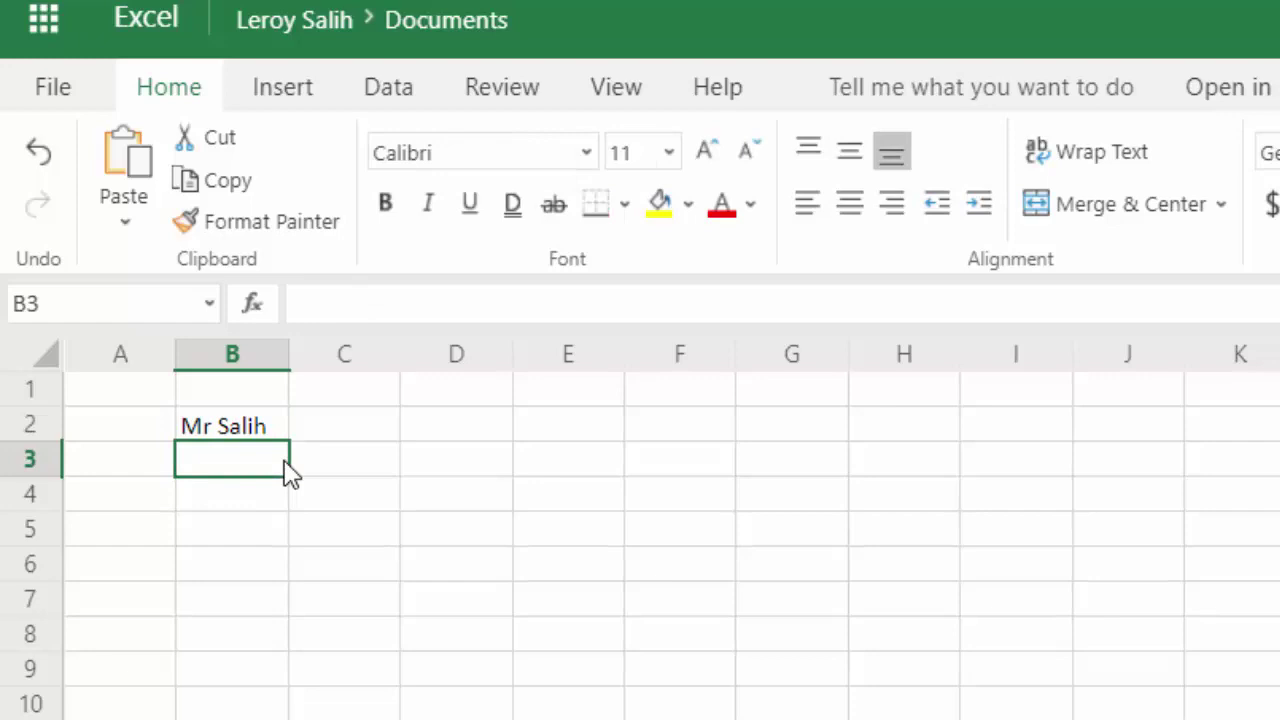
{"action": "key", "text": "Up"}
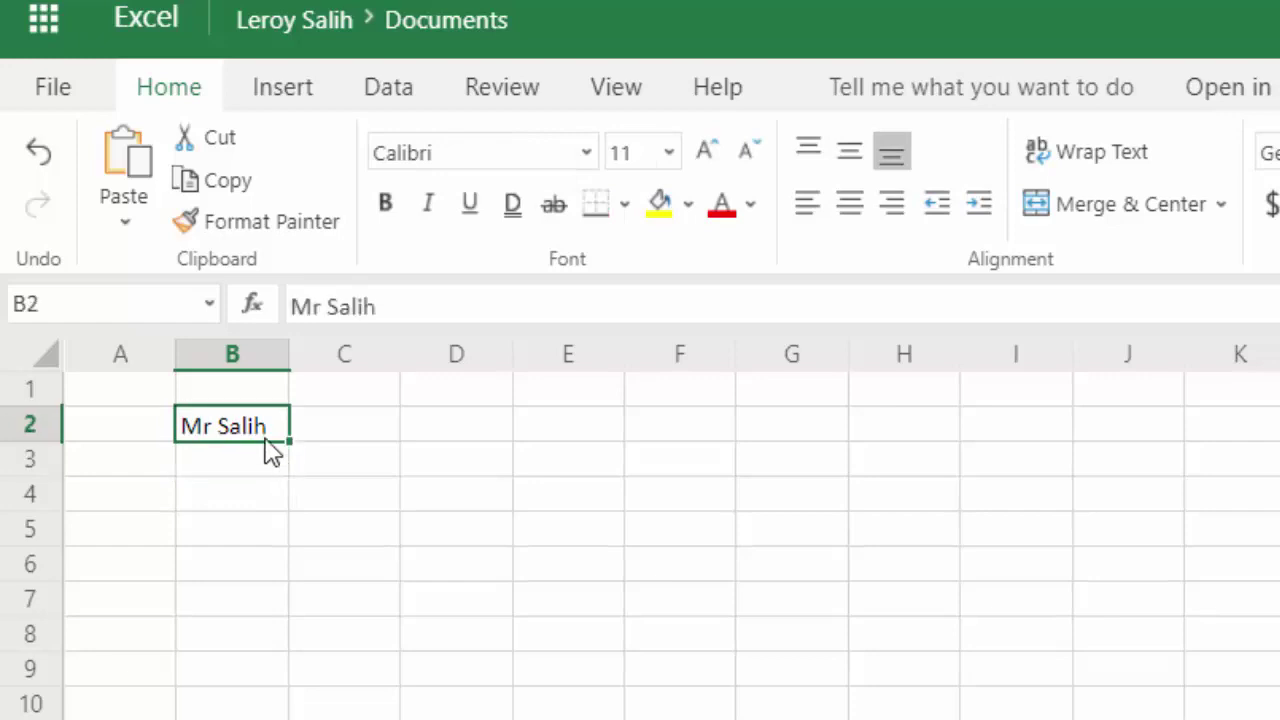
{"action": "left_click", "coordinate": [402, 304]}
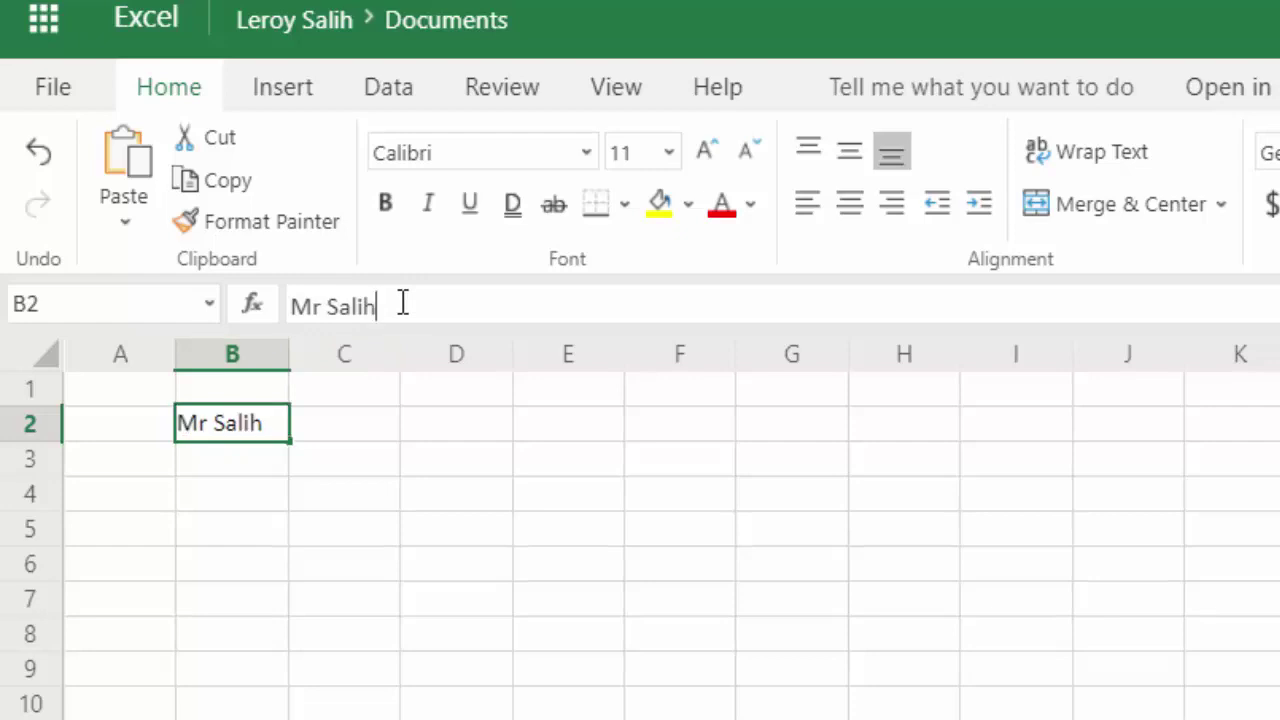
Enter 'loves computing' in cell C2 through the formula bar.
{"action": "left_click", "coordinate": [362, 437]}
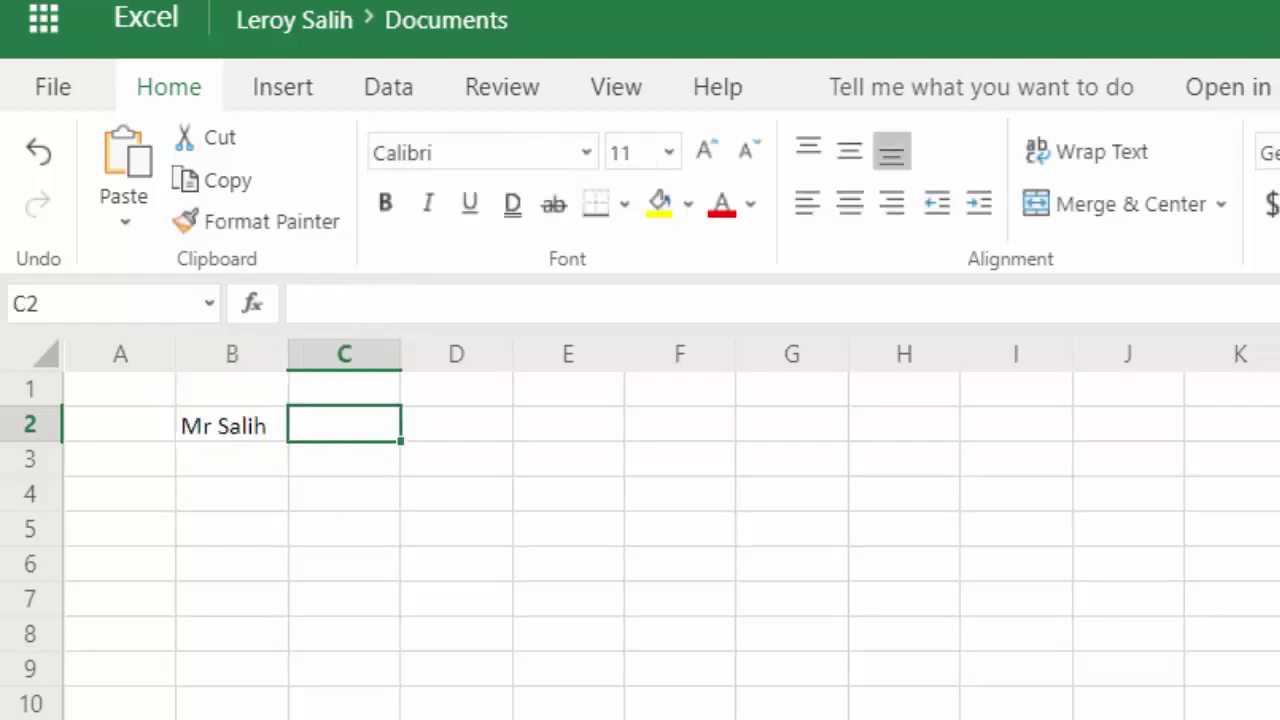
{"action": "left_click", "coordinate": [345, 304]}
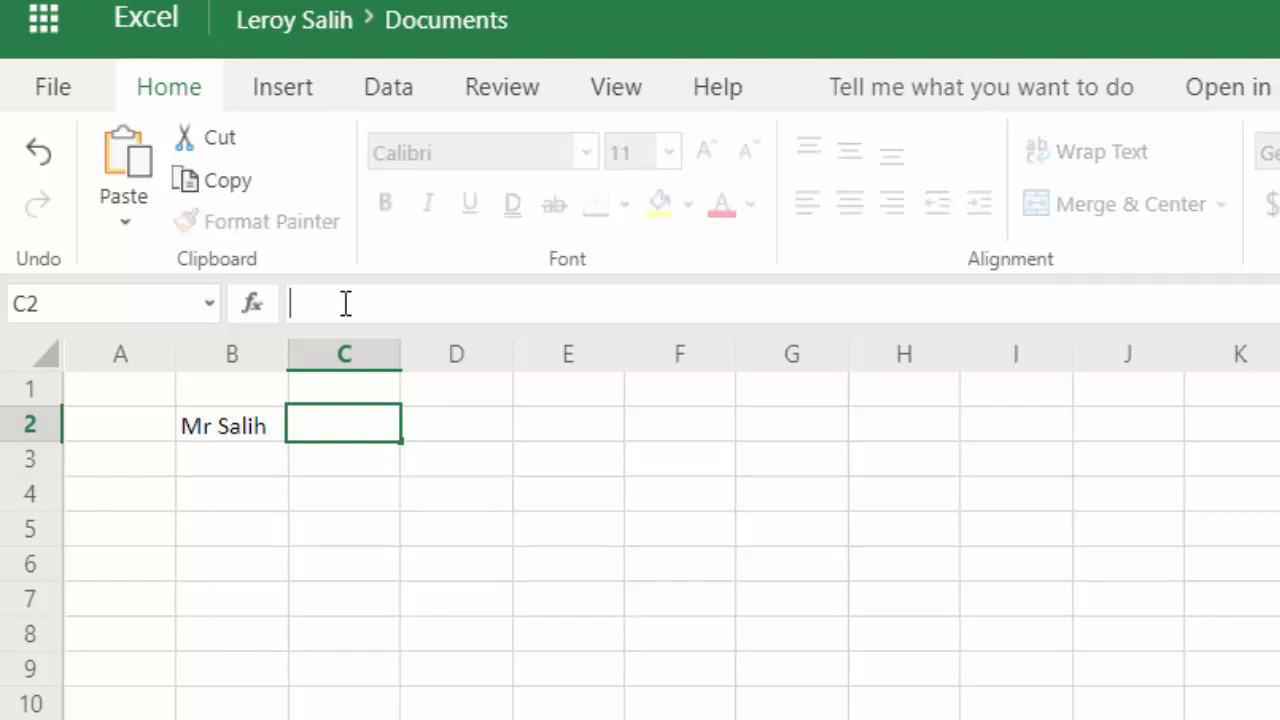
{"action": "type", "text": "loves com"}
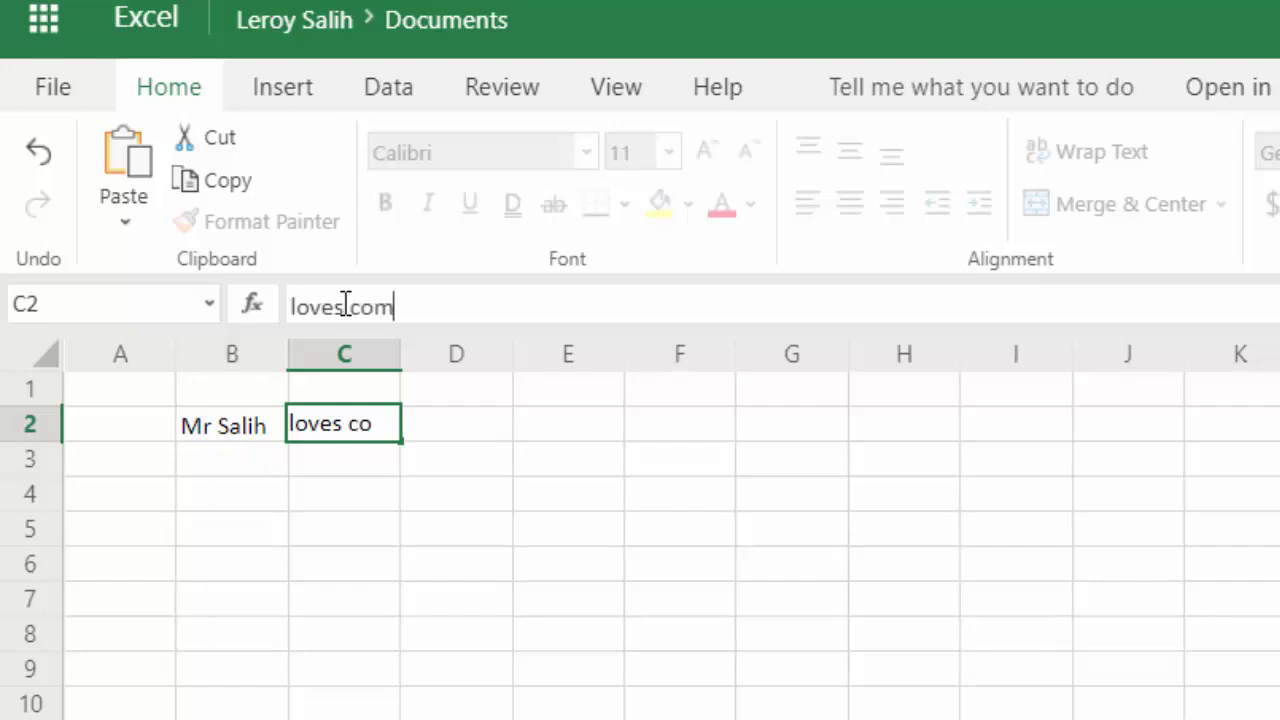
{"action": "type", "text": "puting"}
{"action": "key", "text": "Return"}
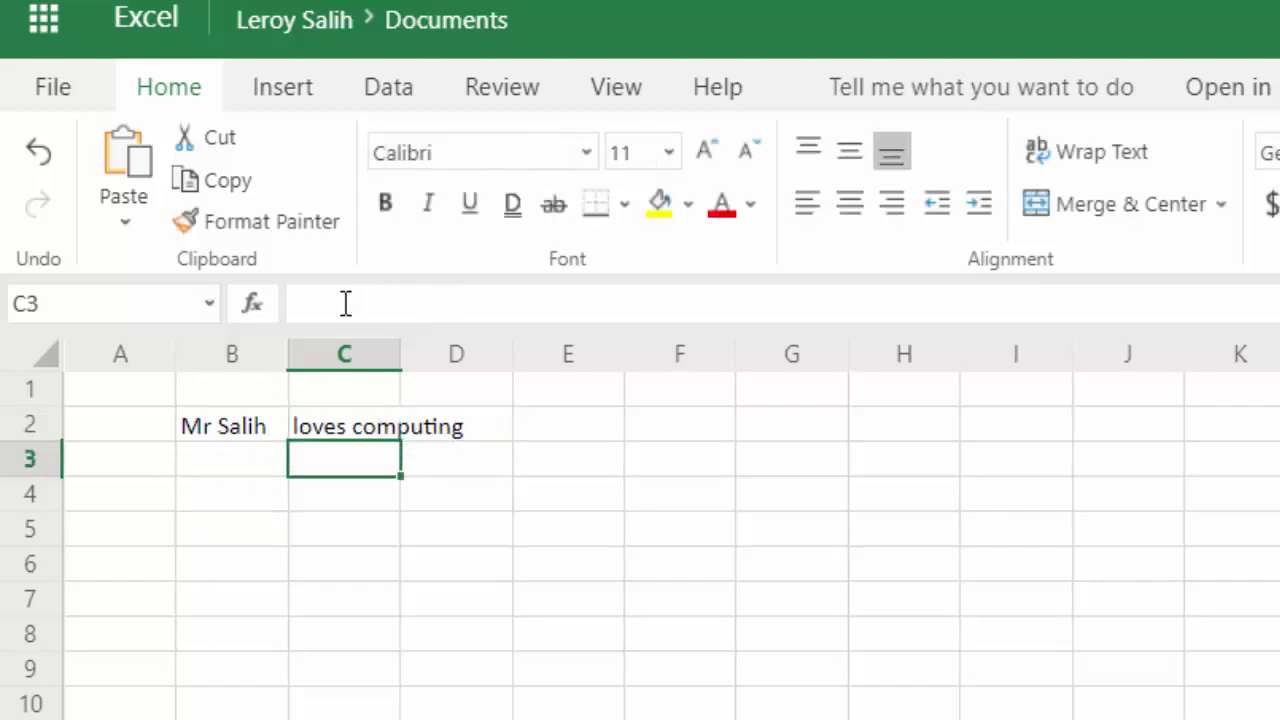
{"action": "key", "text": "Up"}
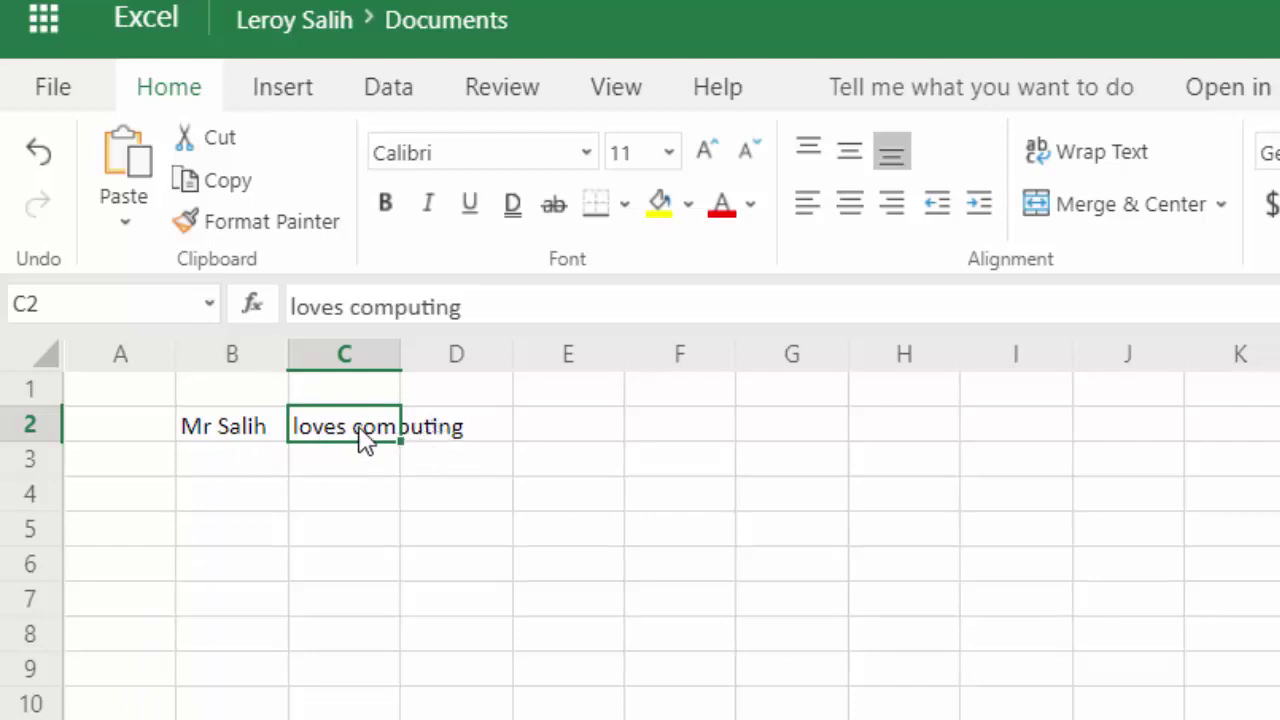
Enter 'and maths' in D2, correcting the 'moths' typo.
{"action": "left_click", "coordinate": [482, 435]}
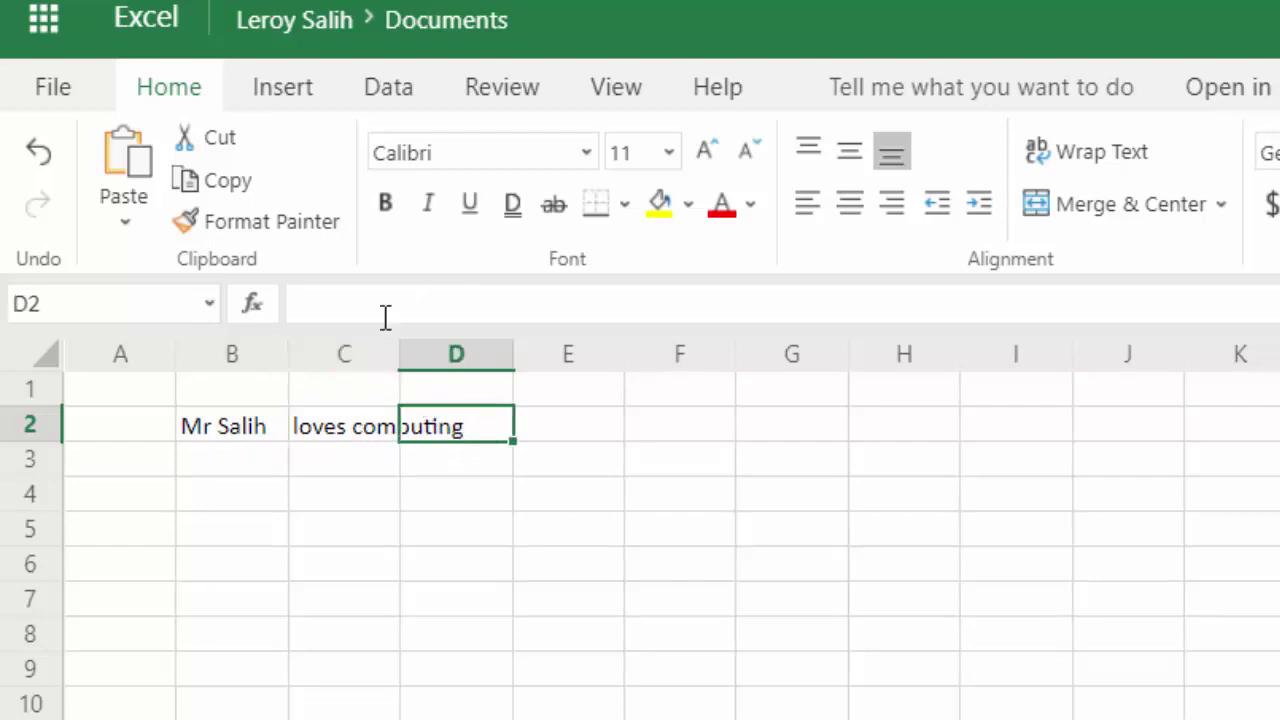
{"action": "type", "text": "a"}
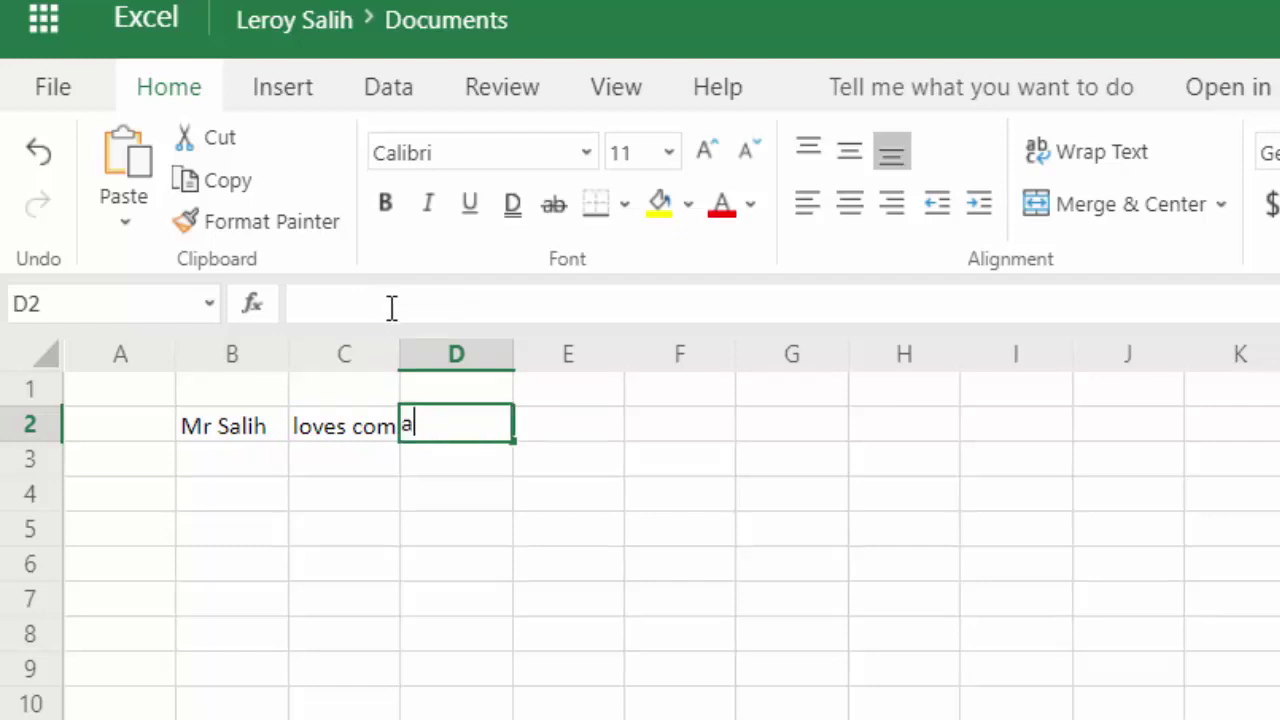
{"action": "type", "text": "nd moths"}
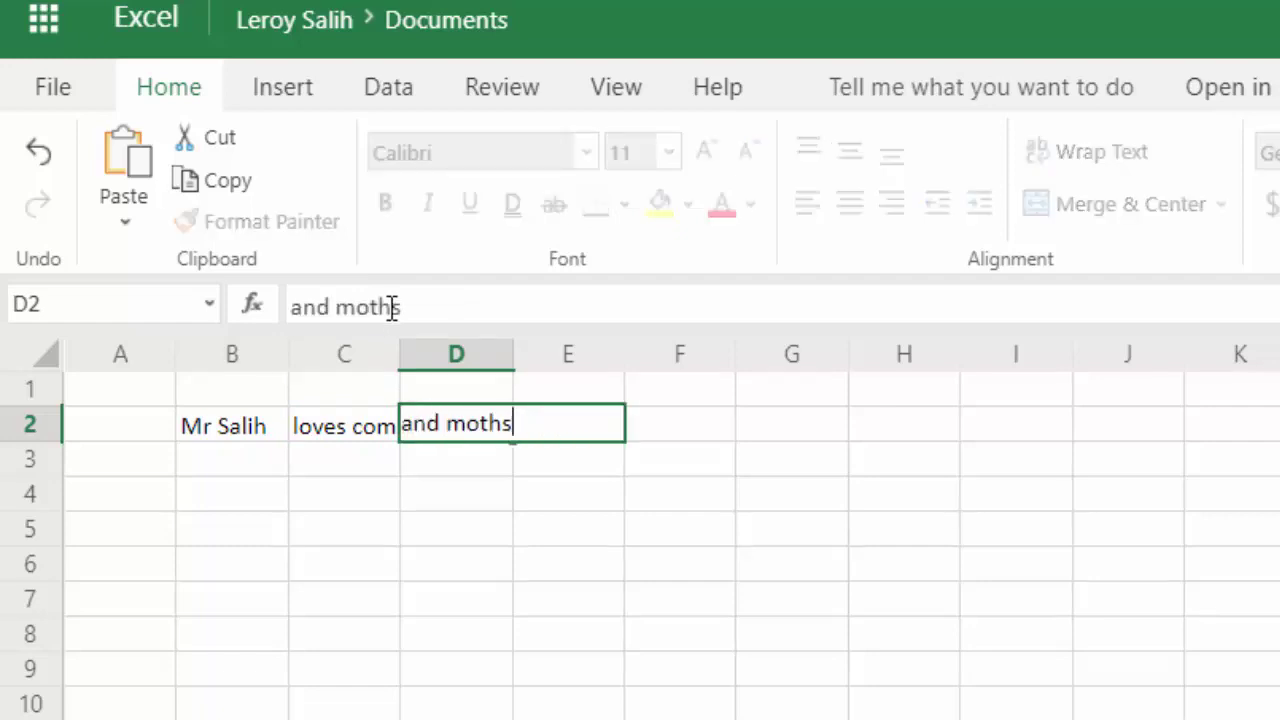
{"action": "key", "text": "Return"}
{"action": "key", "text": "Up"}
{"action": "left_click", "coordinate": [393, 307]}
{"action": "key", "text": "BackSpace"}
{"action": "type", "text": "a"}
{"action": "key", "text": "Return"}
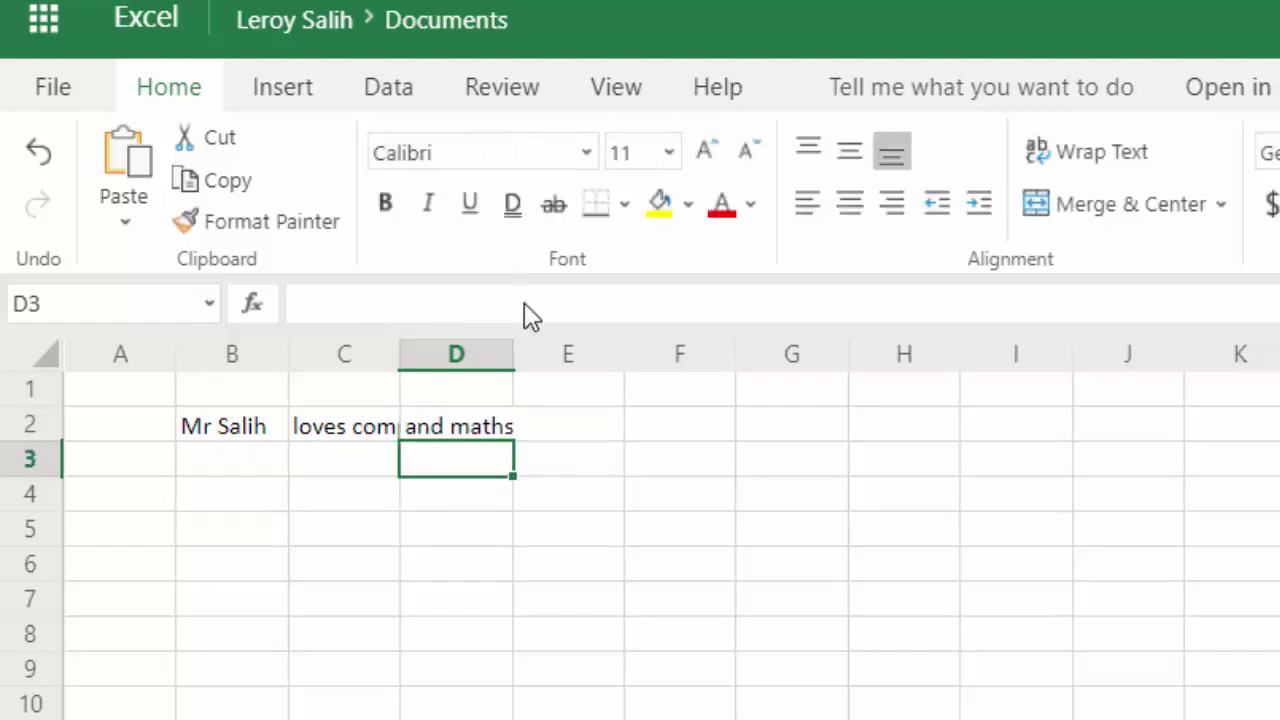
Widen column C to about 17.43 so 'loves computing' fits fully.
{"action": "left_click", "coordinate": [439, 431]}
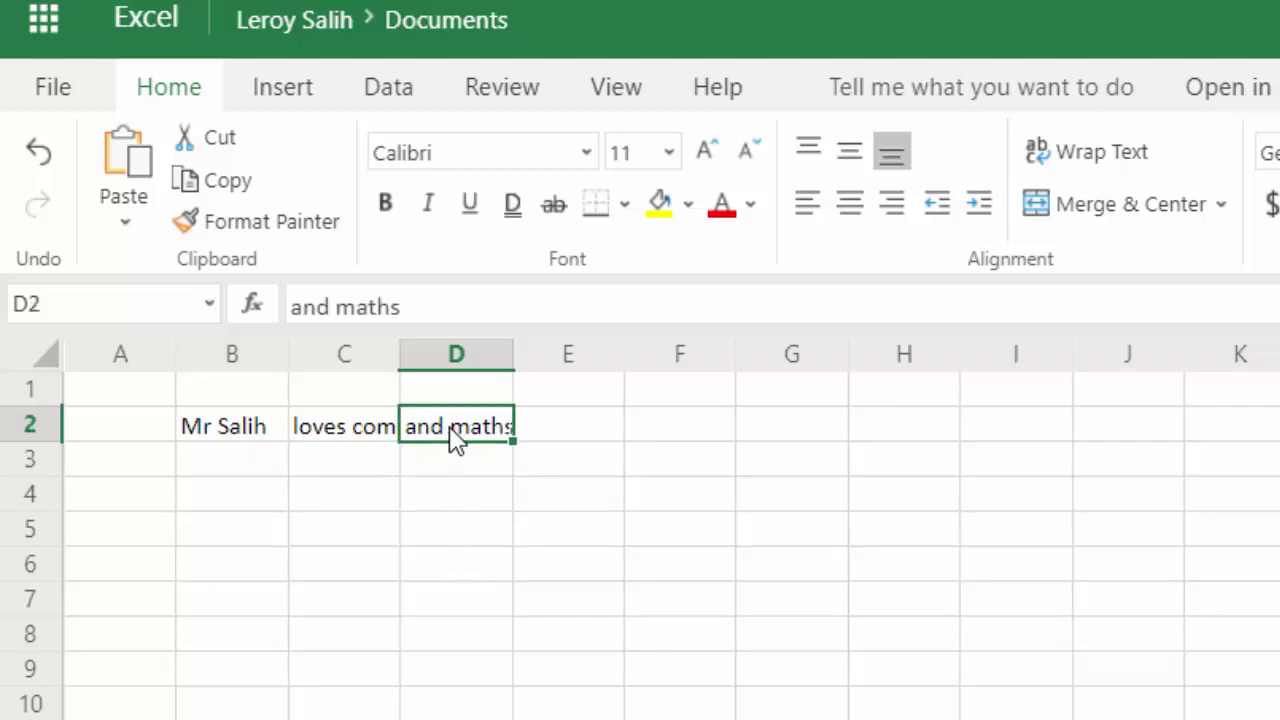
{"action": "left_click", "coordinate": [333, 434]}
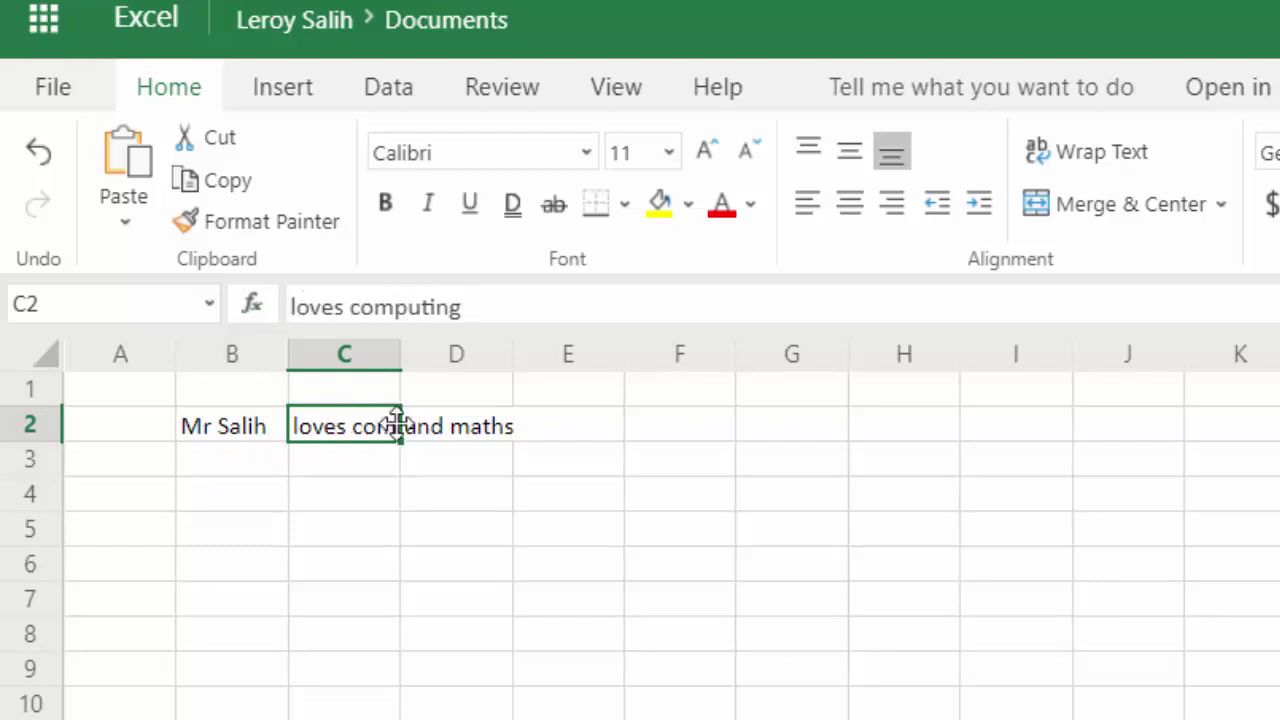
{"action": "left_click", "coordinate": [462, 438]}
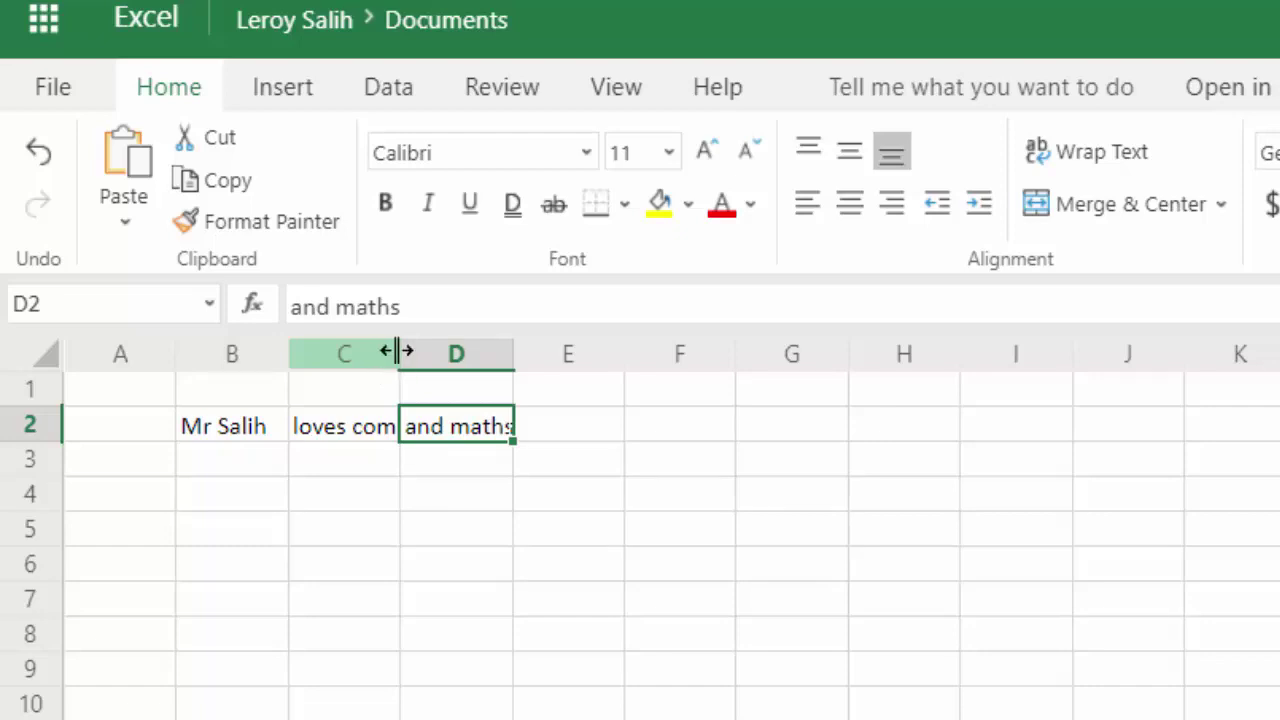
{"action": "left_click_drag", "start_coordinate": [398, 352], "coordinate": [513, 346]}
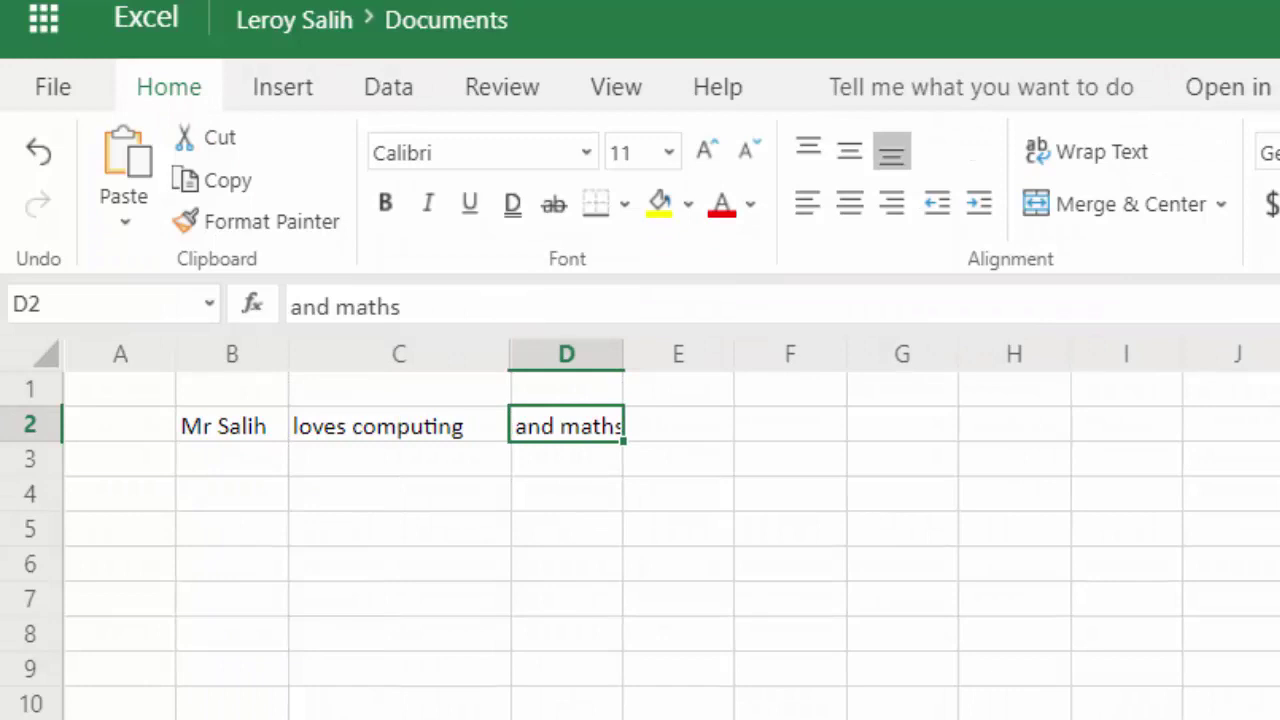
{"action": "left_click", "coordinate": [678, 493]}
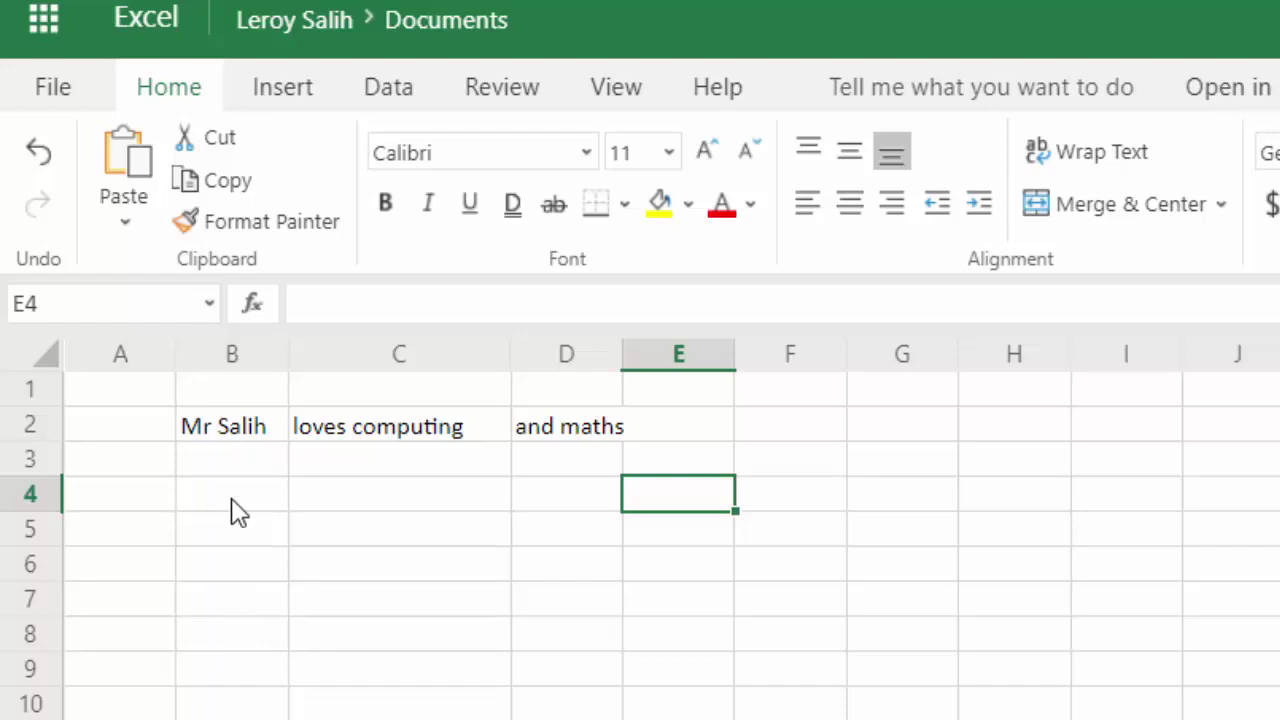
Set the 'Mr Salih' text in B2 to Consolas, size 20.
{"action": "left_click", "coordinate": [216, 440]}
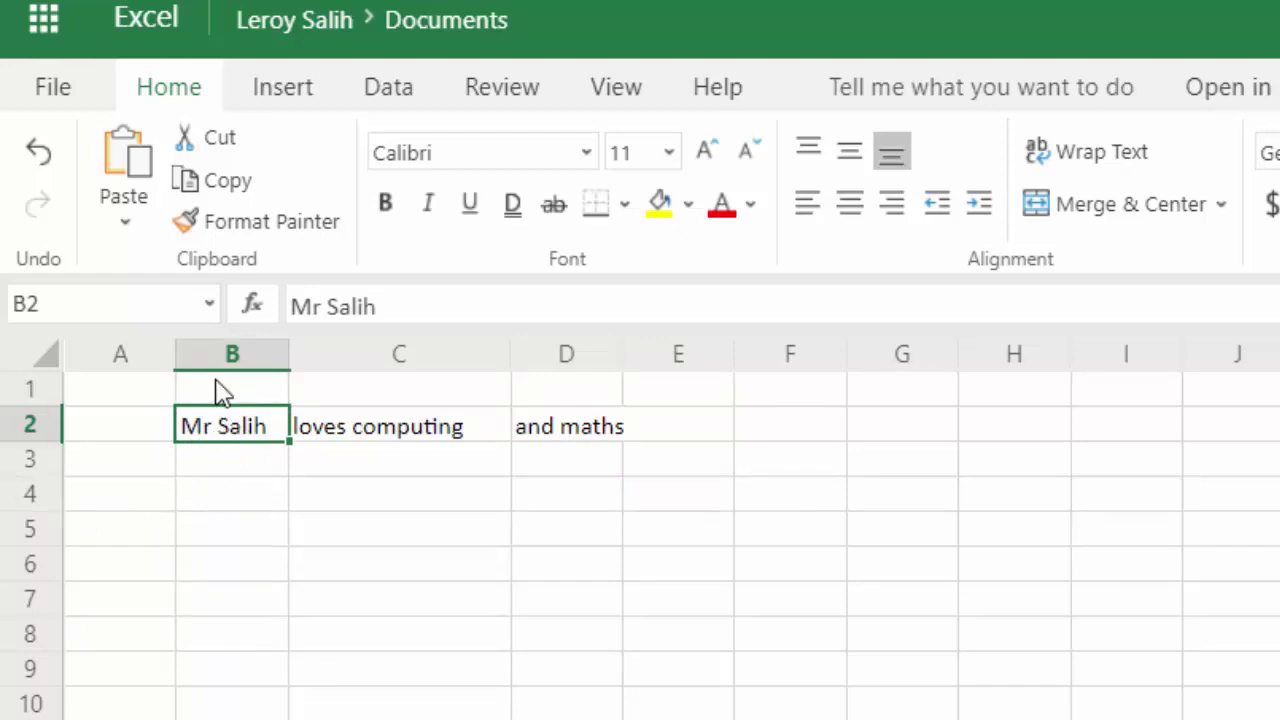
{"action": "left_click", "coordinate": [586, 153]}
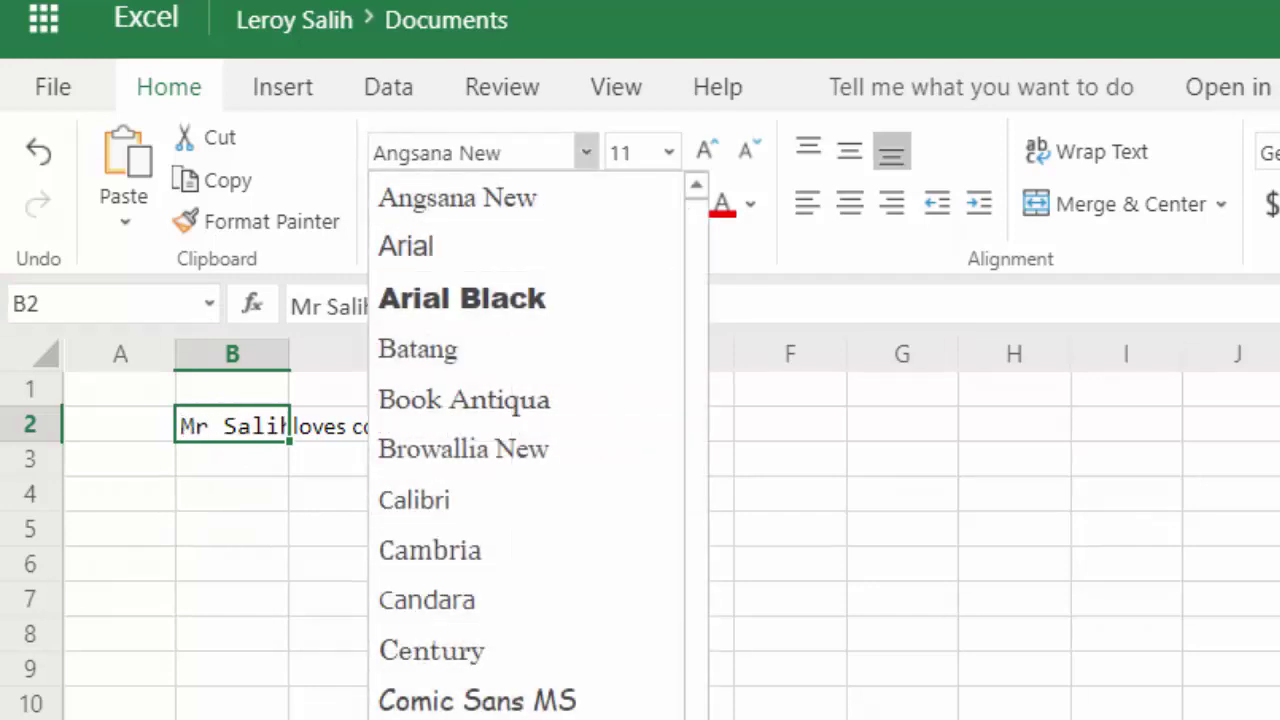
{"action": "left_click", "coordinate": [450, 715]}
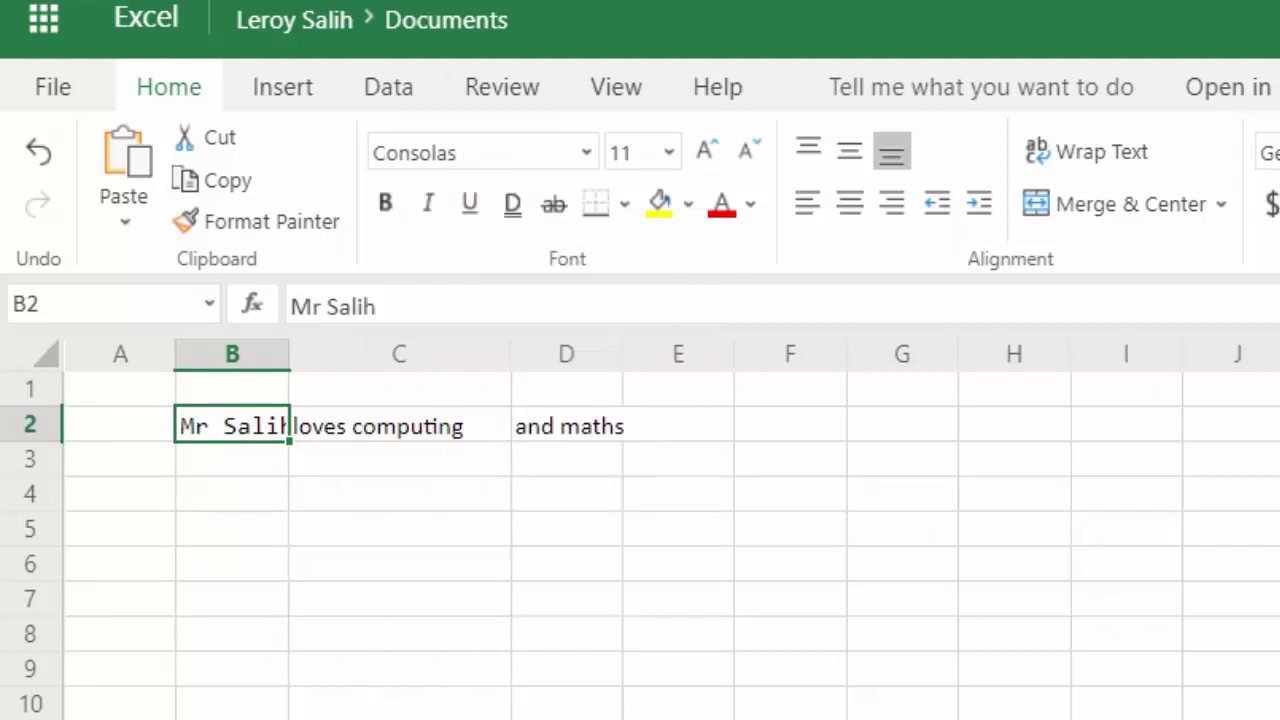
{"action": "left_click", "coordinate": [670, 155]}
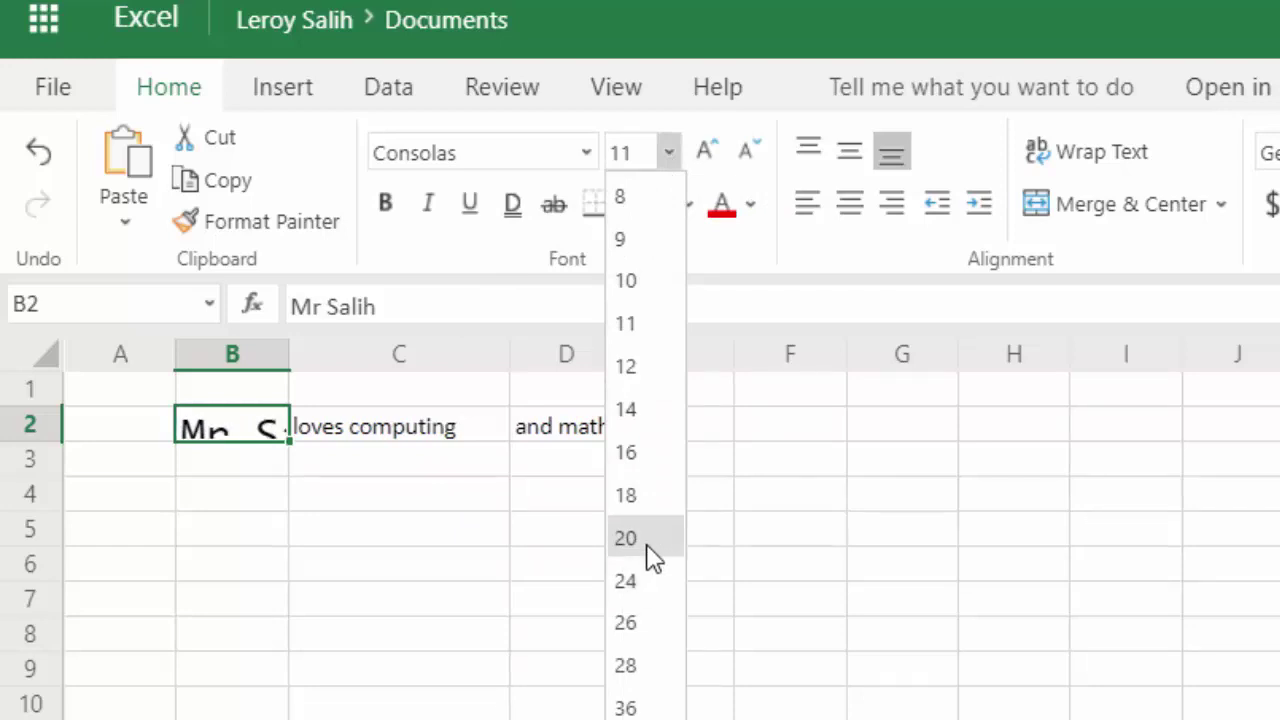
{"action": "left_click", "coordinate": [625, 538]}
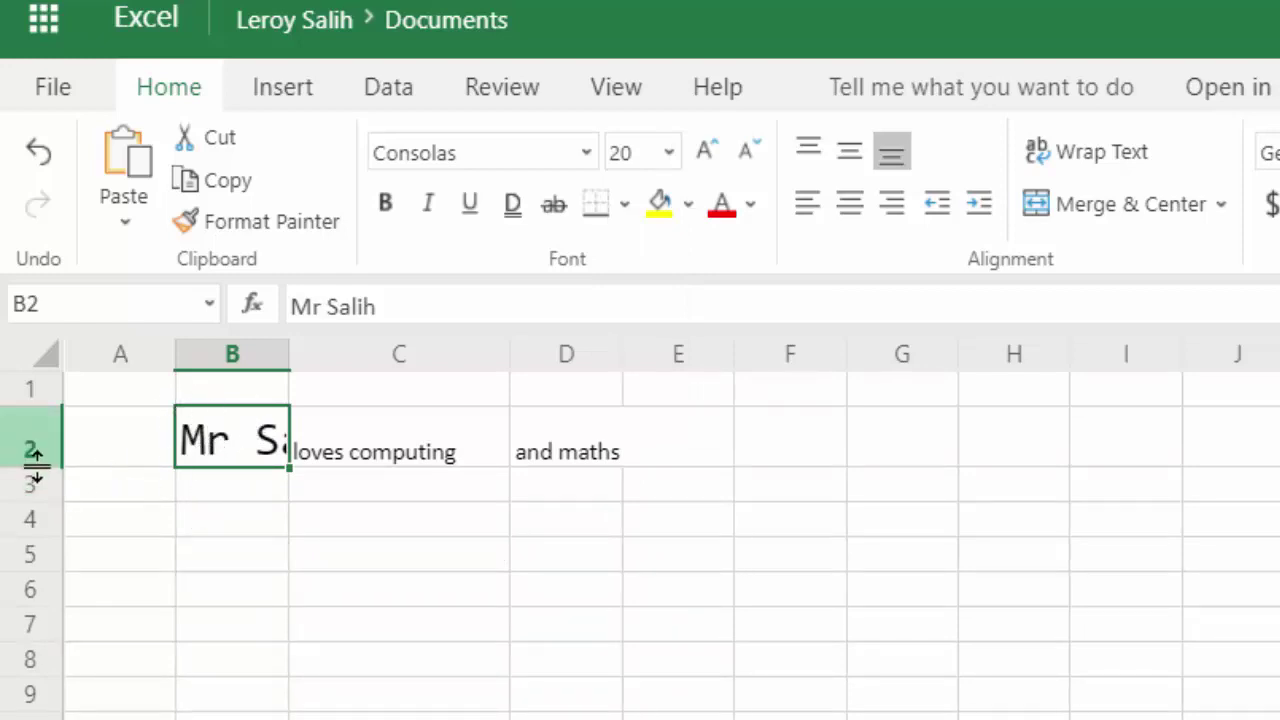
Adjust the height of row 2 to suit the larger text.
{"action": "left_click_drag", "start_coordinate": [36, 466], "coordinate": [36, 500]}
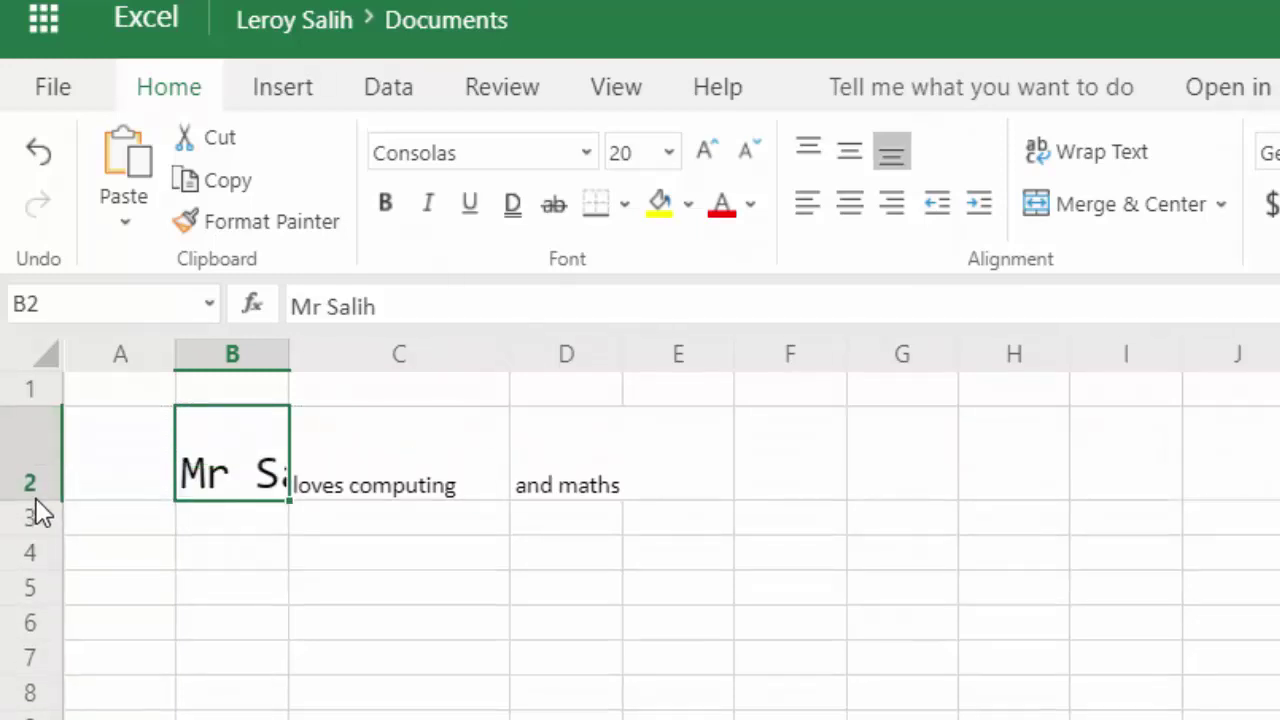
{"action": "left_click", "coordinate": [34, 496]}
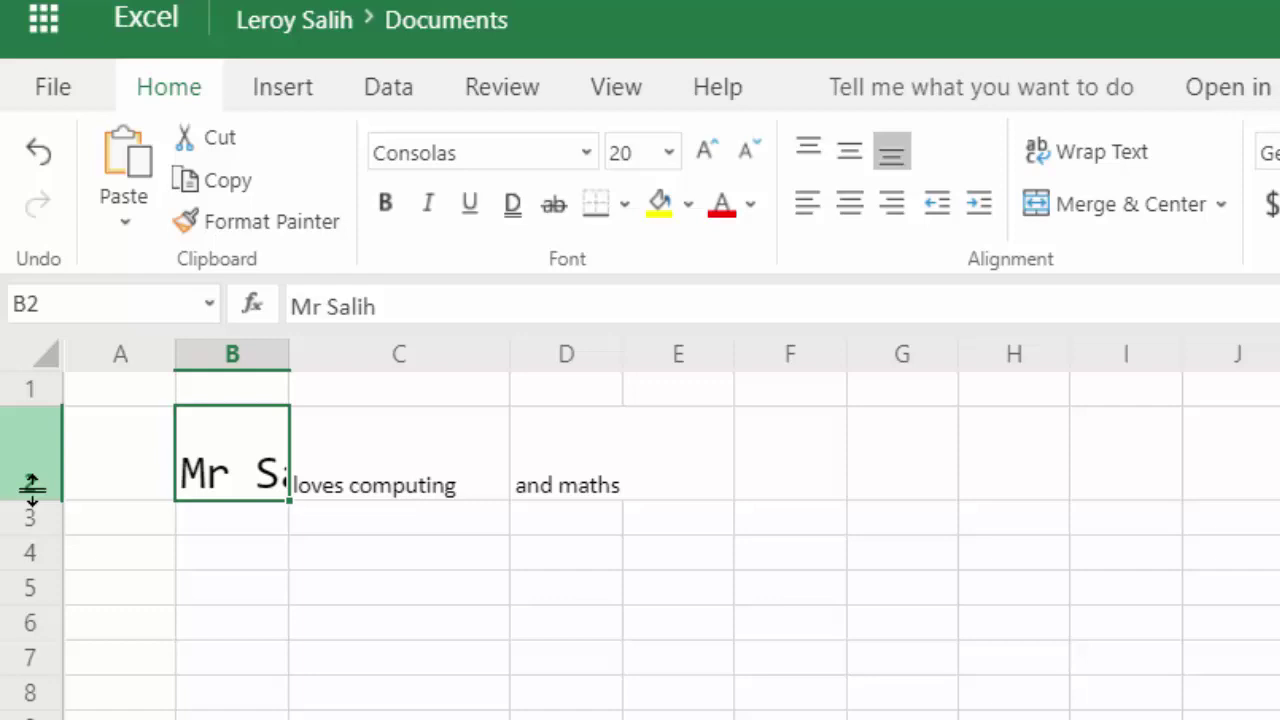
{"action": "left_click_drag", "start_coordinate": [32, 497], "coordinate": [36, 474]}
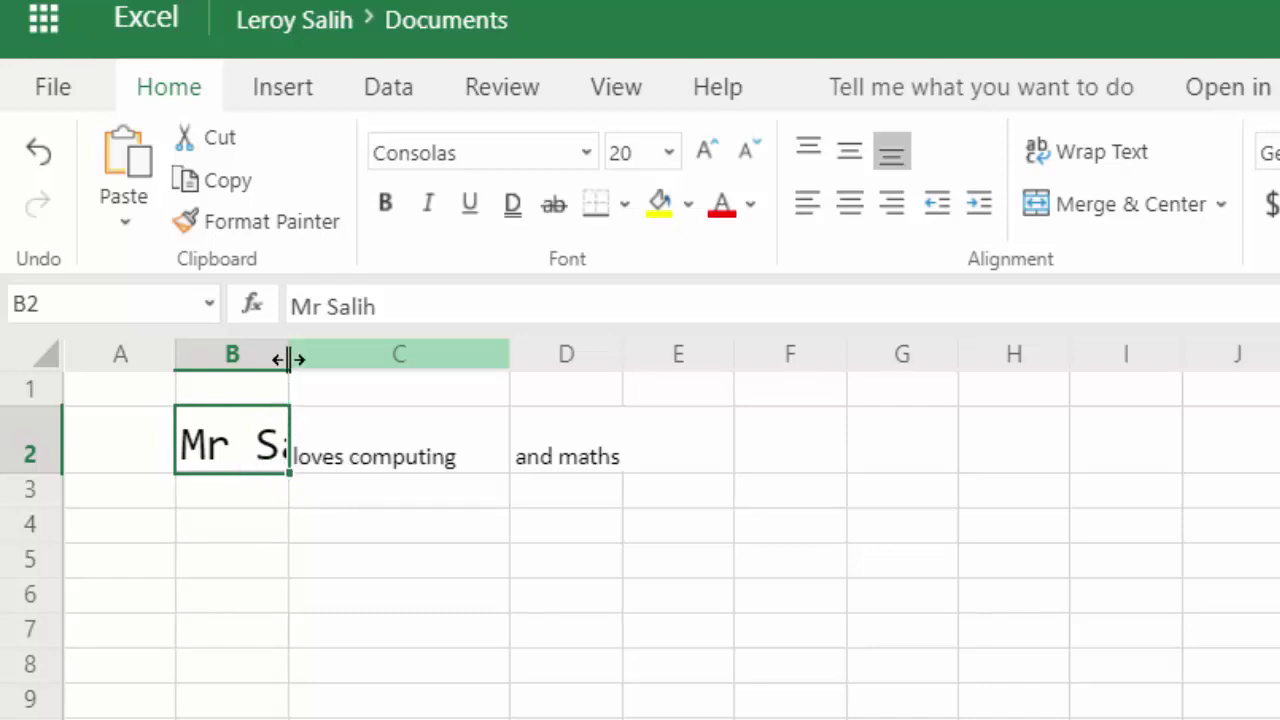
Autofit column B to the size-20 Consolas 'Mr Salih' text and reselect B2.
{"action": "left_click_drag", "start_coordinate": [288, 358], "coordinate": [288, 358]}
{"action": "double_click", "coordinate": [288, 358]}
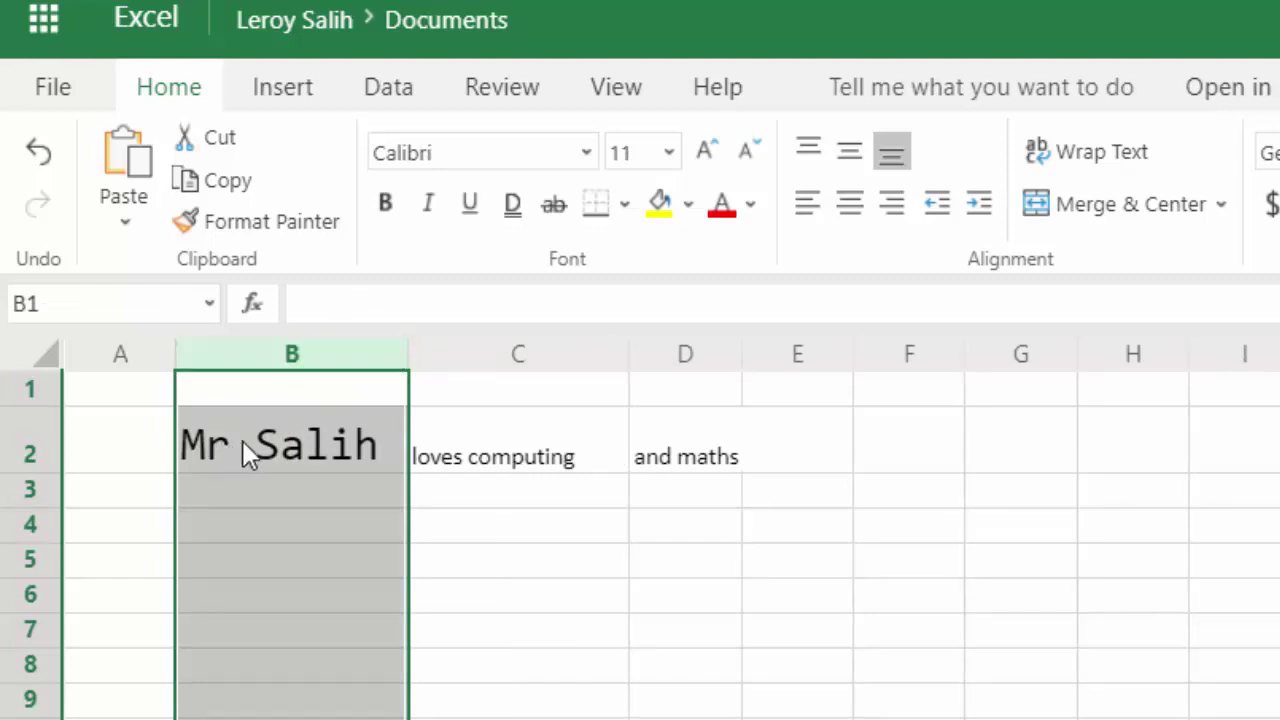
{"action": "left_click_drag", "start_coordinate": [404, 346], "coordinate": [280, 372]}
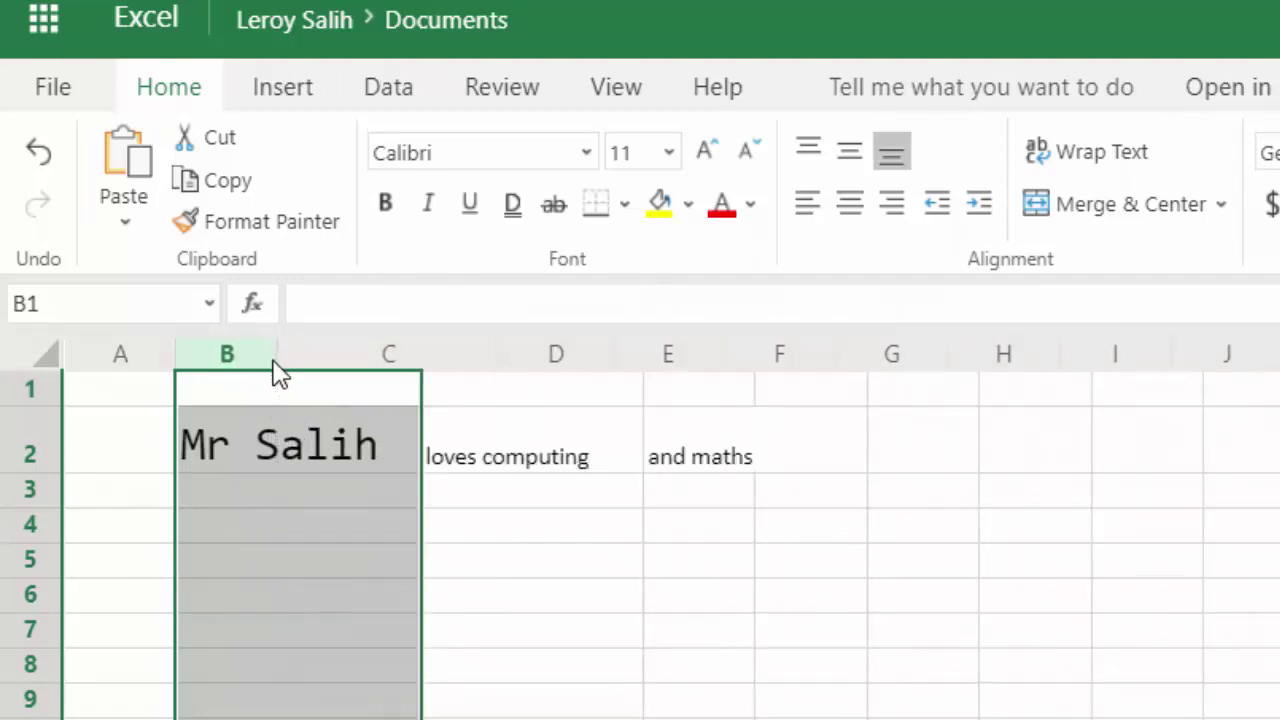
{"action": "double_click", "coordinate": [279, 355]}
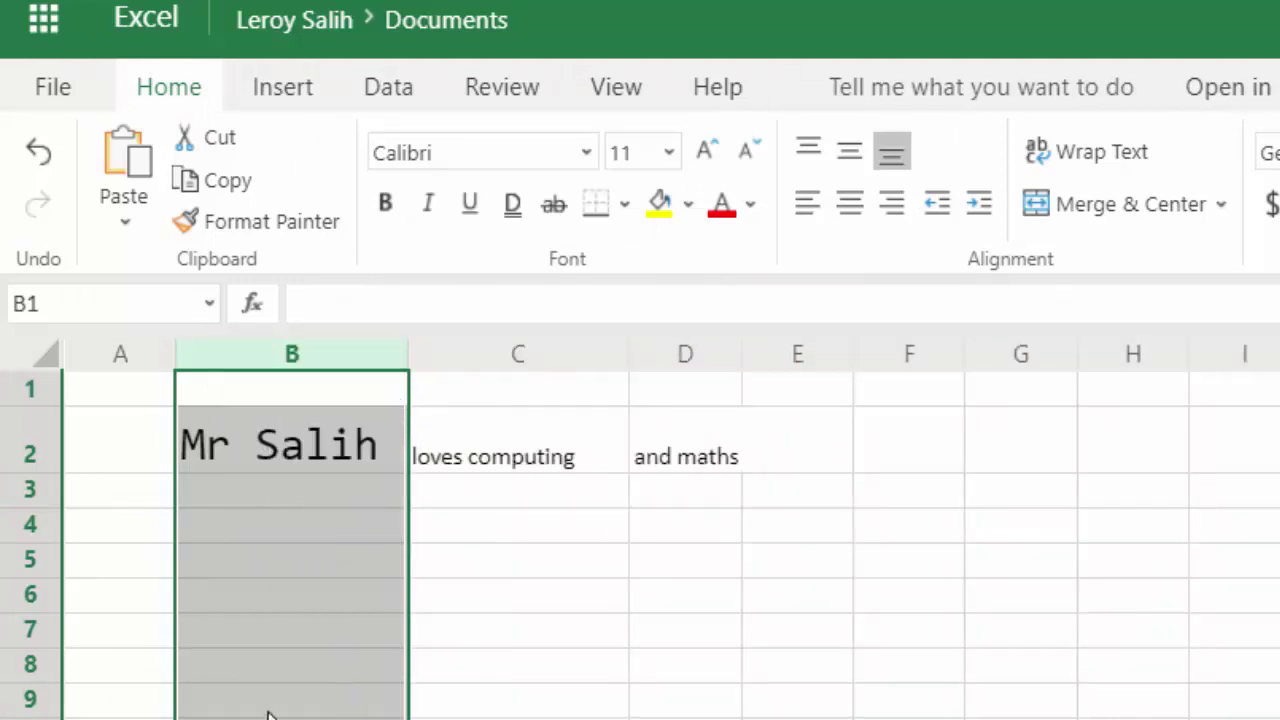
{"action": "left_click", "coordinate": [330, 536]}
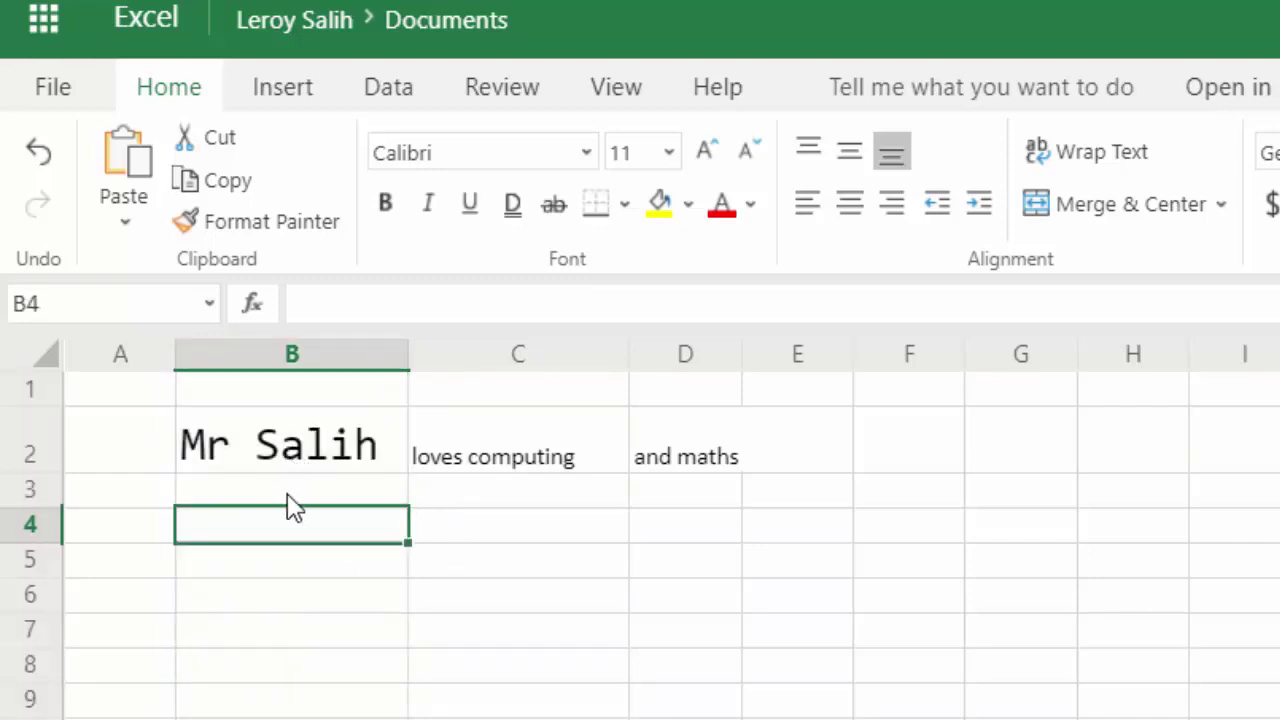
{"action": "left_click", "coordinate": [305, 456]}
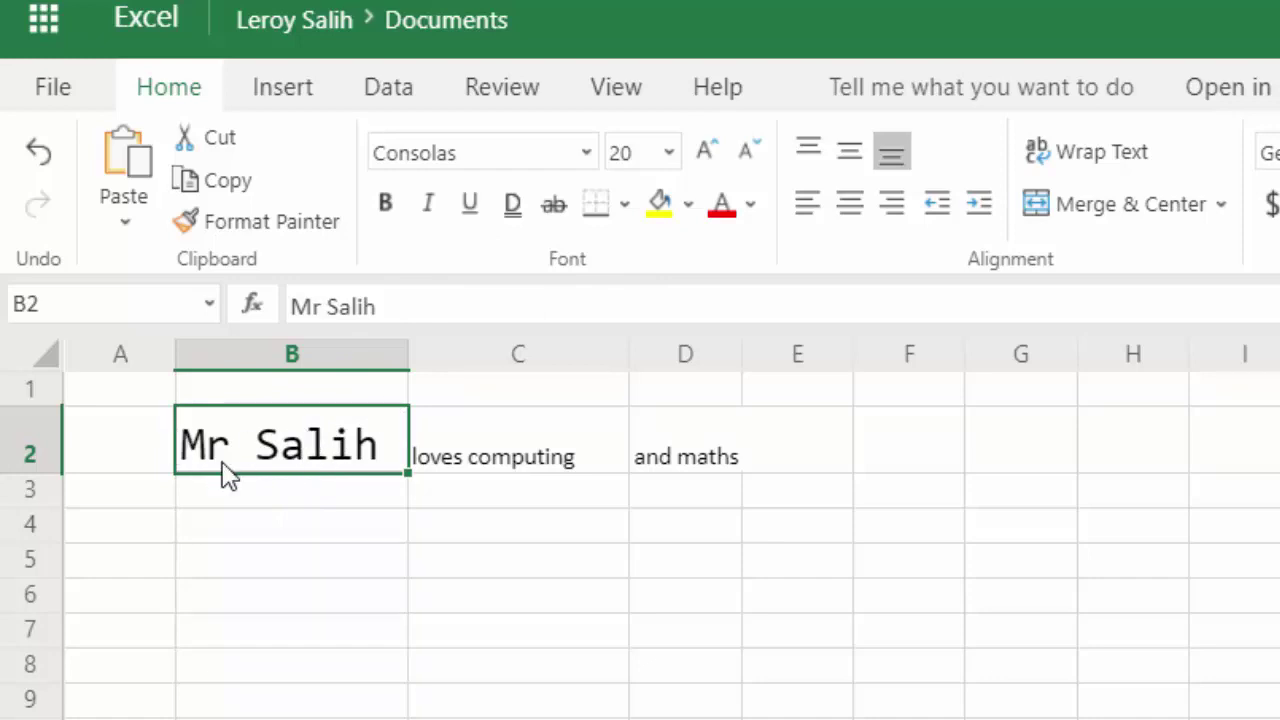
Make 'Mr Salih' red and fill B2 with Blue, Accent 1, Lighter 80%.
{"action": "left_click", "coordinate": [722, 207]}
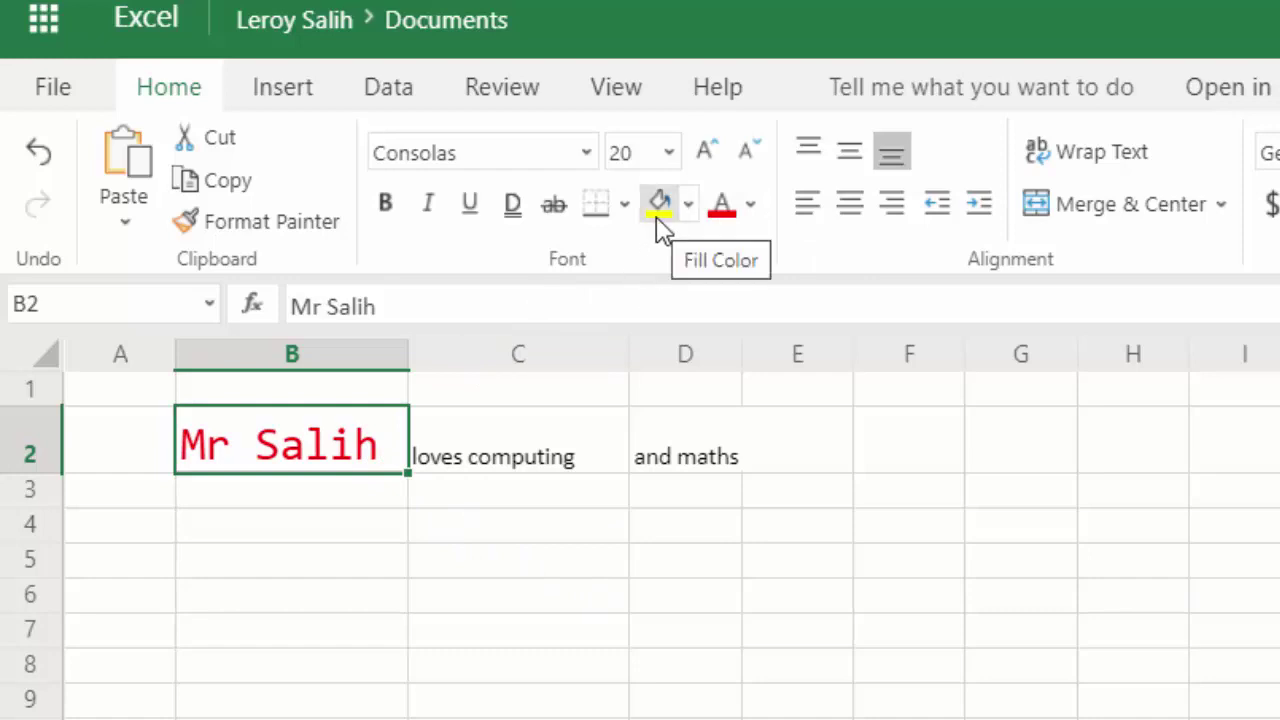
{"action": "left_click", "coordinate": [688, 205]}
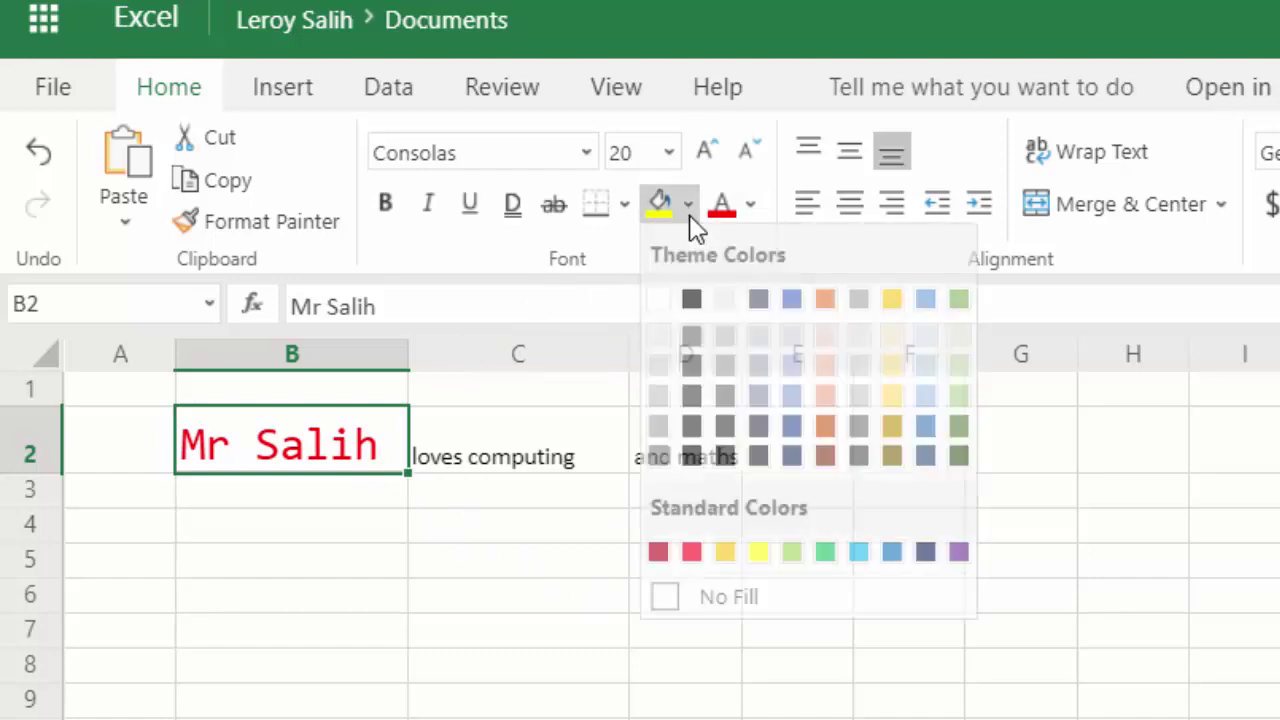
{"action": "left_click", "coordinate": [790, 337]}
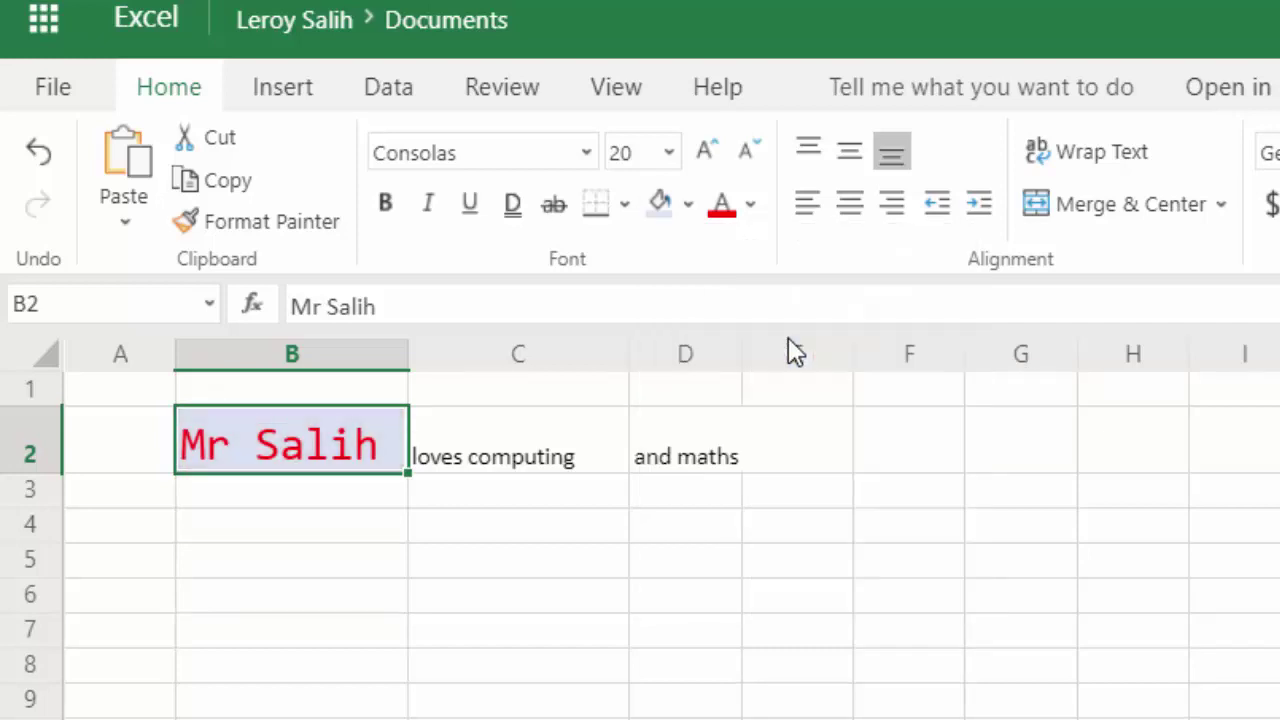
{"action": "left_click", "coordinate": [341, 494]}
{"action": "left_click", "coordinate": [365, 468]}
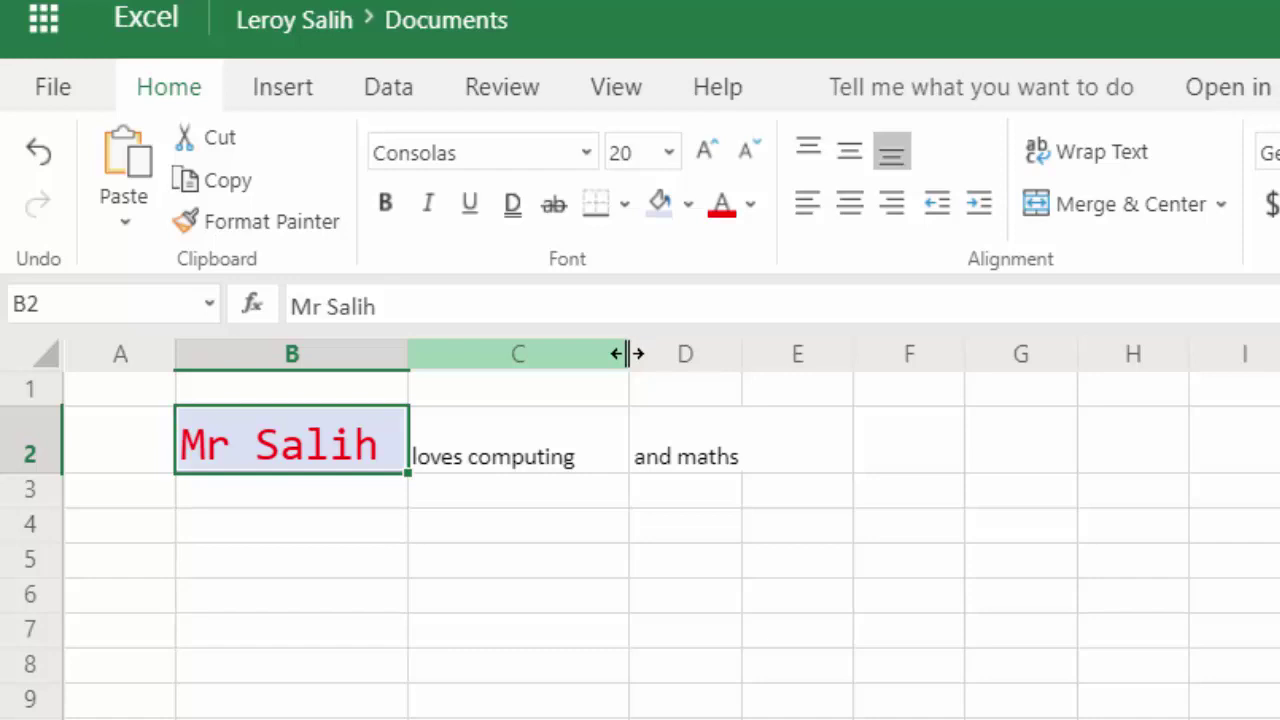
Widen column C considerably and make row 2 taller, to 58 pixels.
{"action": "left_click_drag", "start_coordinate": [628, 353], "coordinate": [966, 347]}
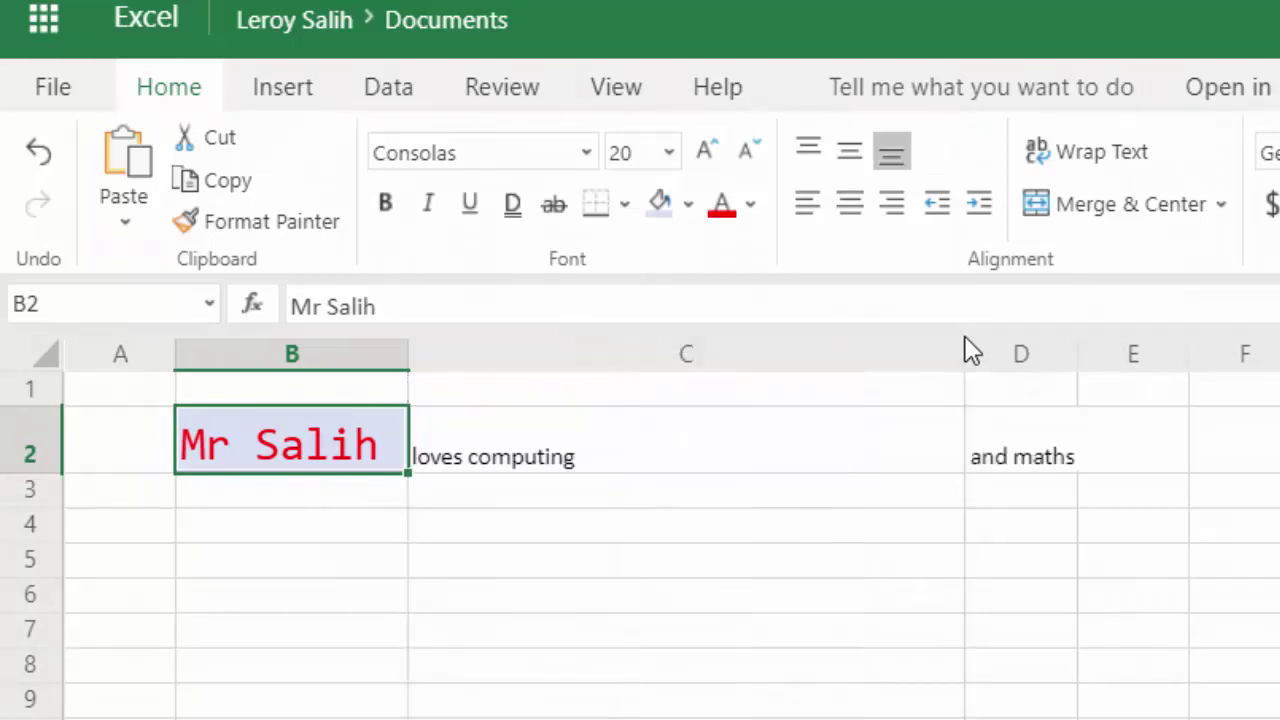
{"action": "left_click", "coordinate": [578, 467]}
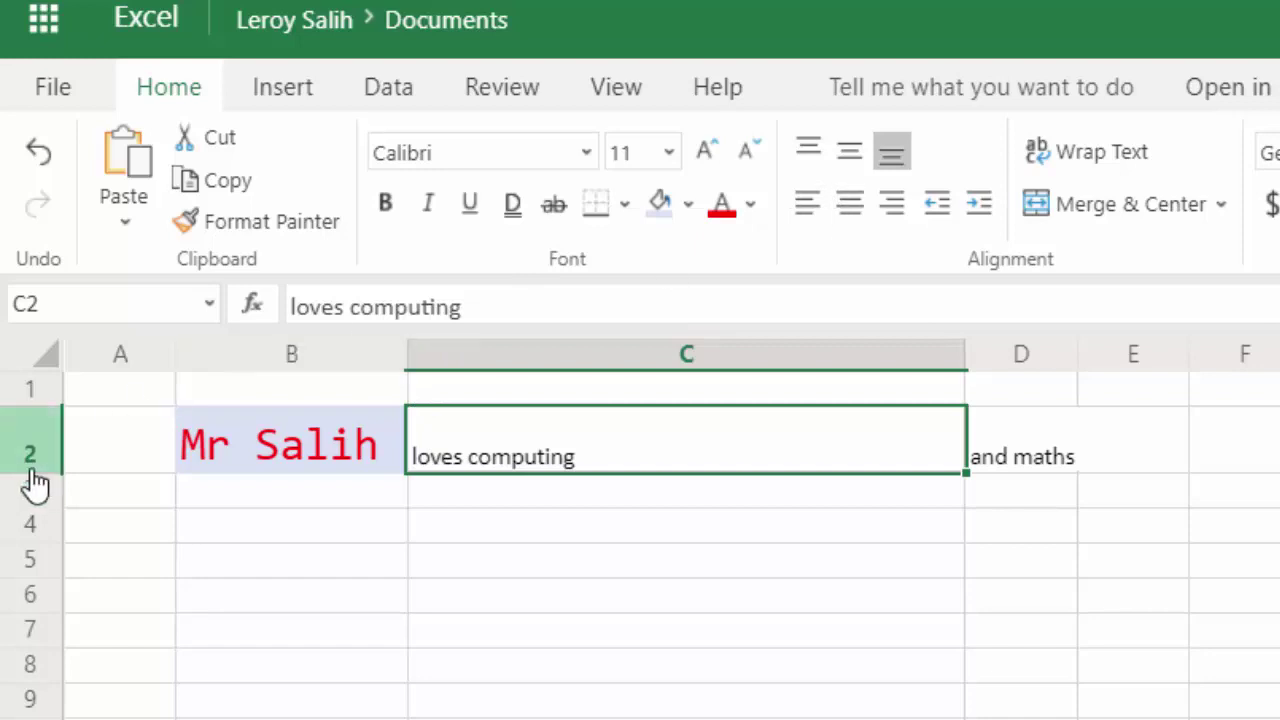
{"action": "left_click_drag", "start_coordinate": [32, 474], "coordinate": [30, 508]}
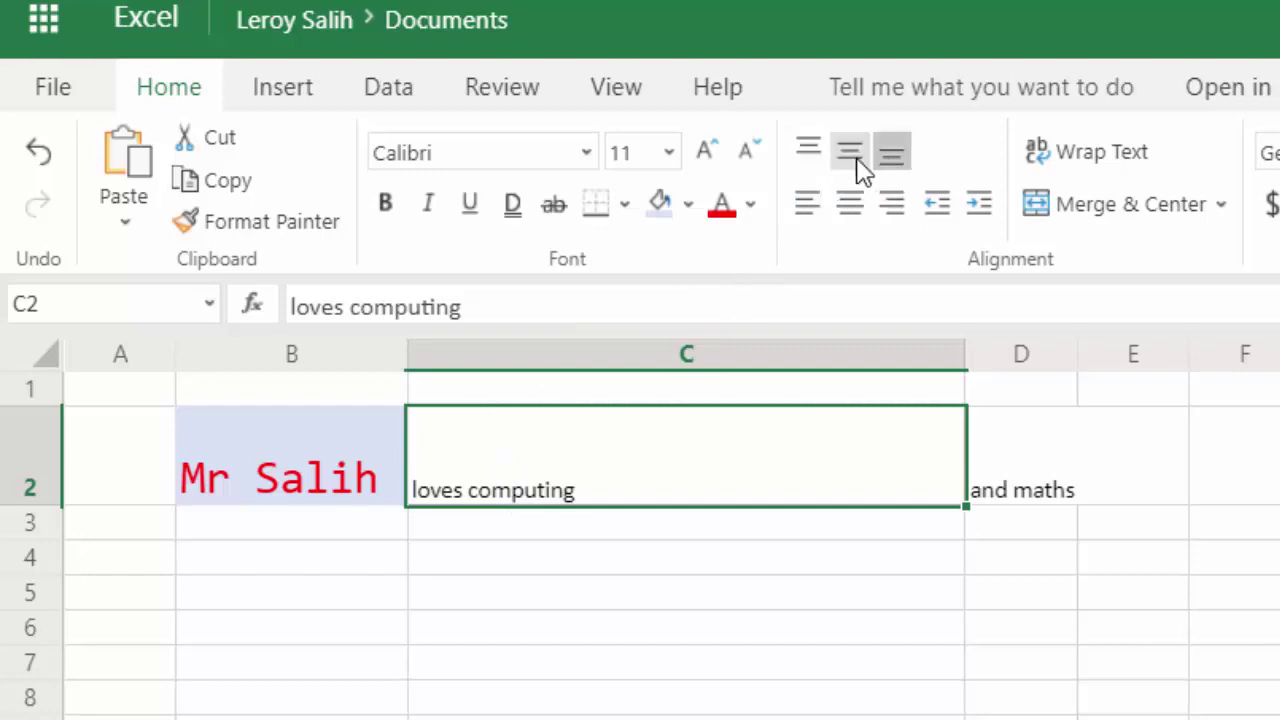
Centre 'loves computing' horizontally and vertically within C2.
{"action": "left_click", "coordinate": [816, 160]}
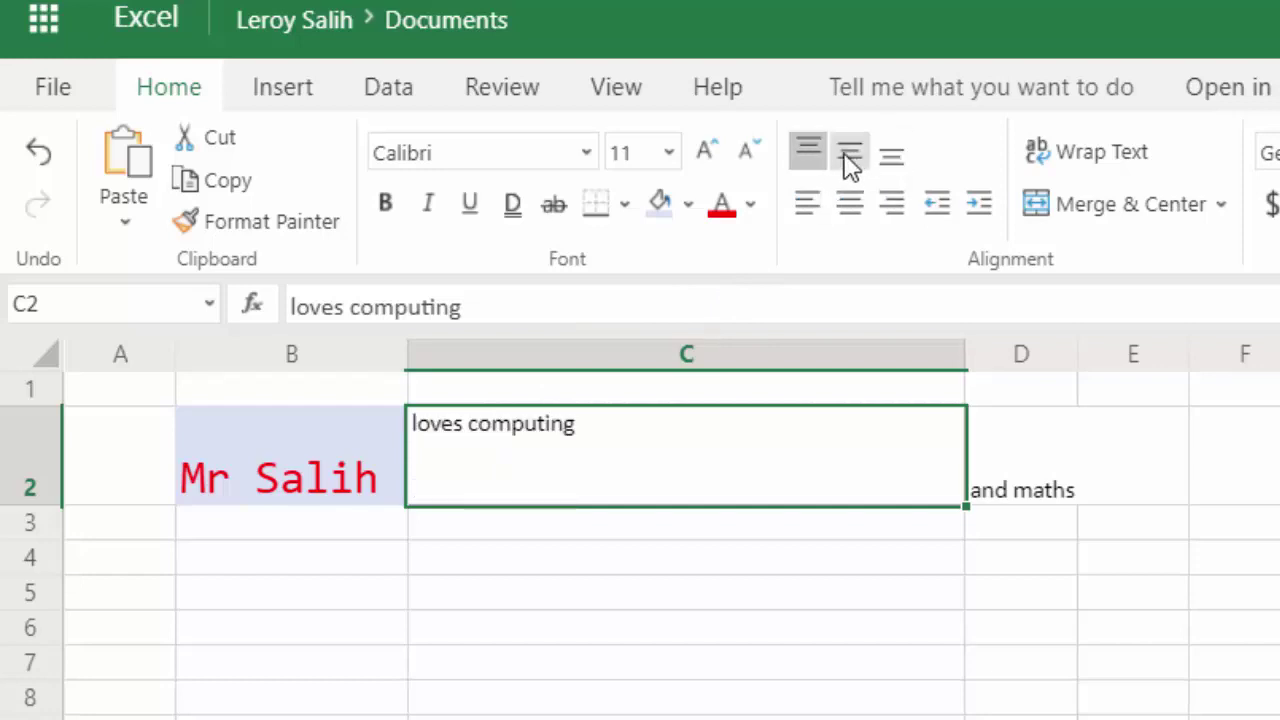
{"action": "left_click", "coordinate": [848, 155]}
{"action": "left_click", "coordinate": [889, 157]}
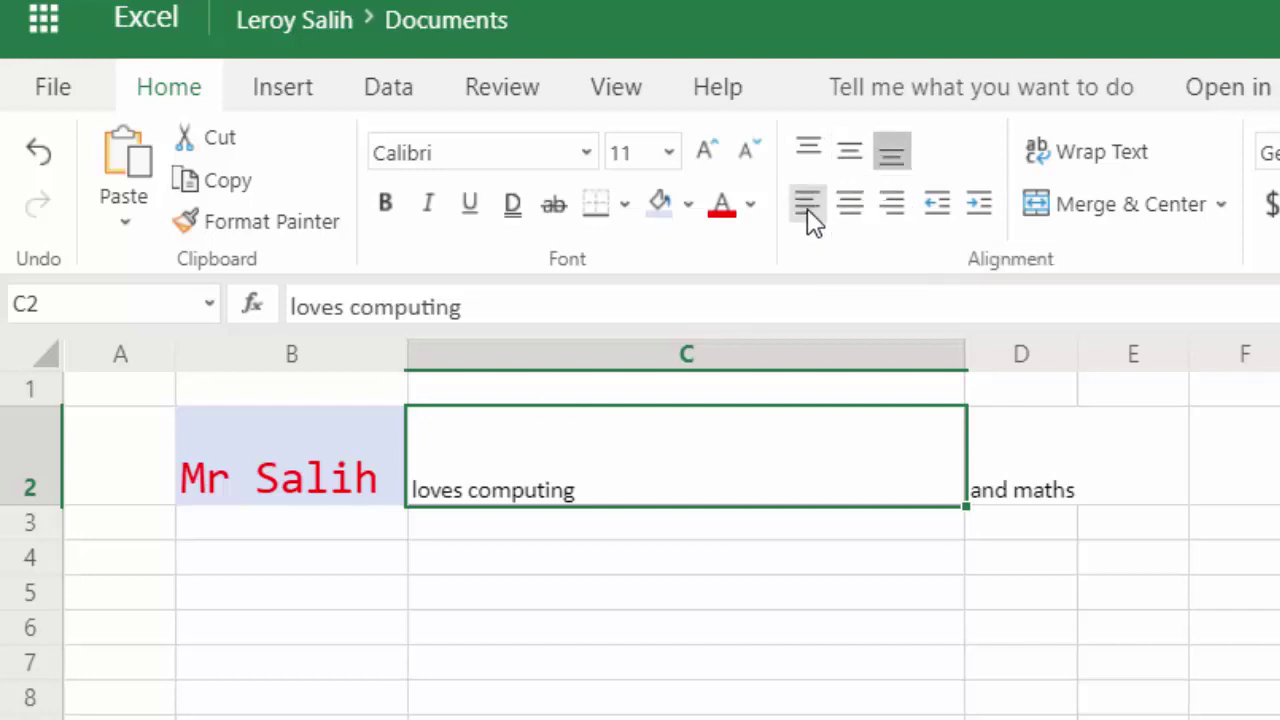
{"action": "left_click", "coordinate": [850, 205]}
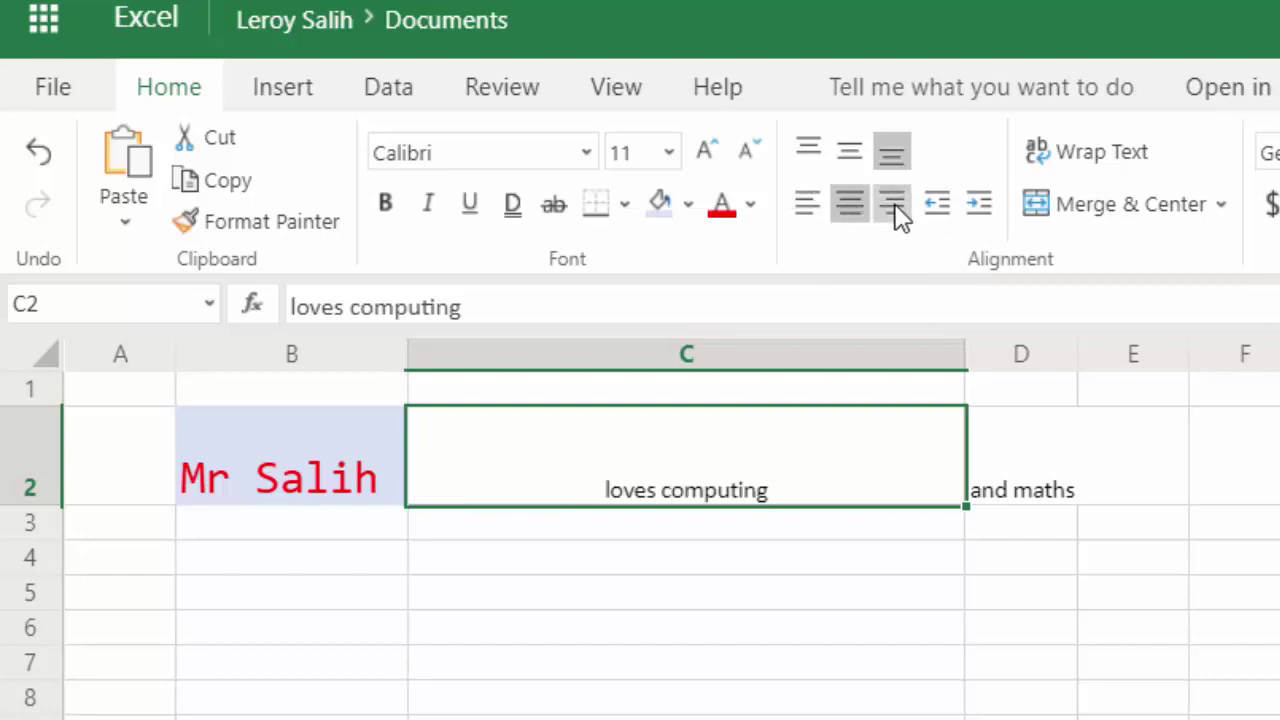
{"action": "left_click", "coordinate": [895, 213]}
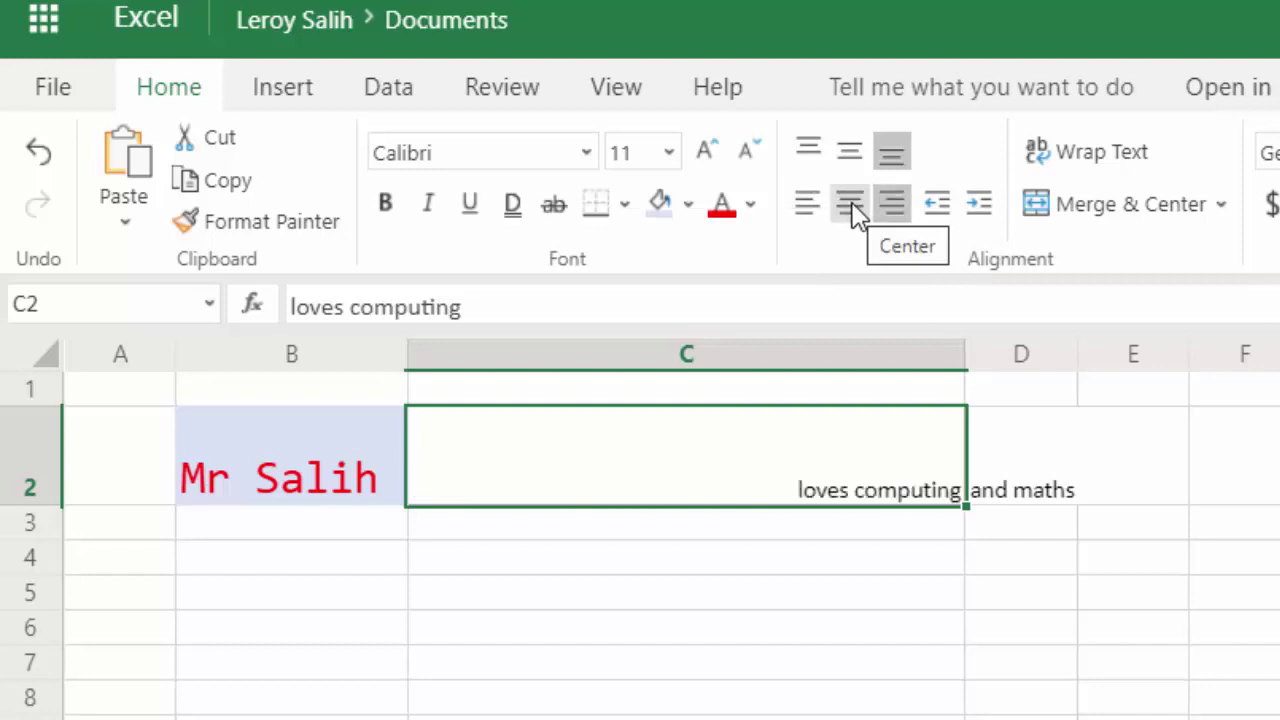
{"action": "left_click", "coordinate": [852, 210]}
{"action": "left_click", "coordinate": [848, 155]}
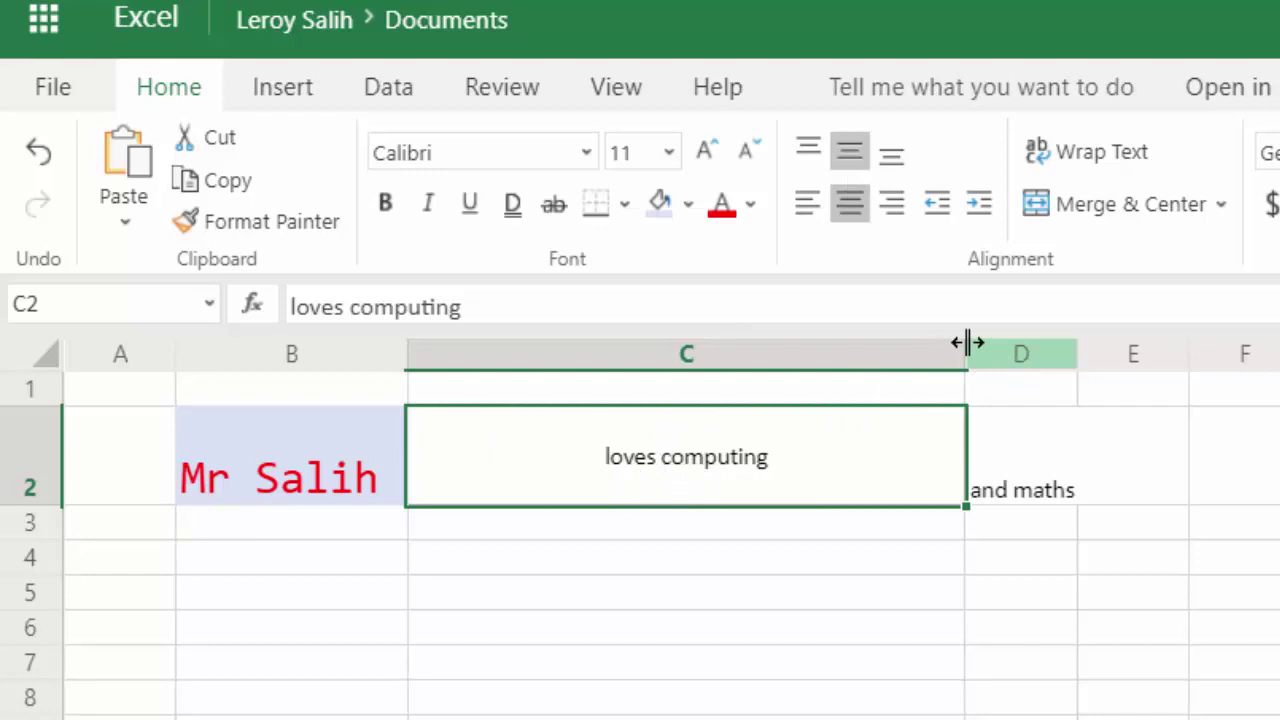
Narrow column C slightly and widen column D to fit 'and maths'.
{"action": "left_click_drag", "start_coordinate": [966, 350], "coordinate": [815, 351]}
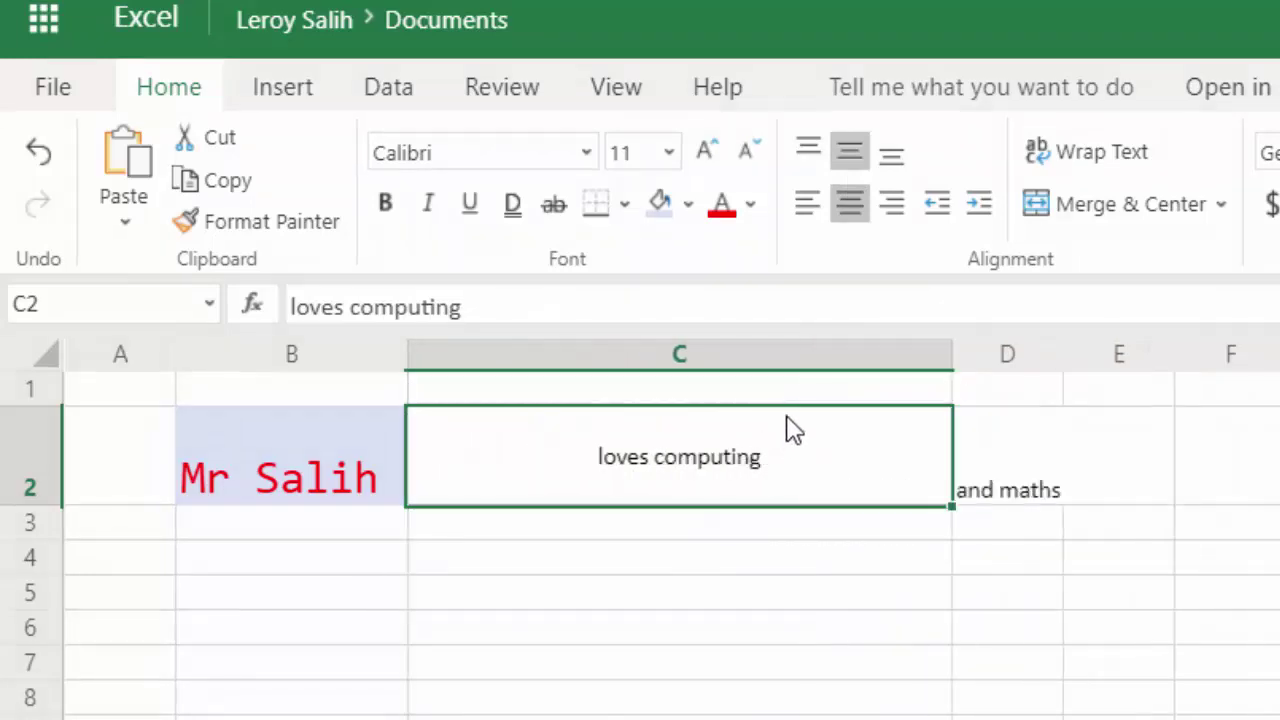
{"action": "left_click_drag", "start_coordinate": [1064, 360], "coordinate": [1063, 360]}
{"action": "left_click", "coordinate": [1062, 362]}
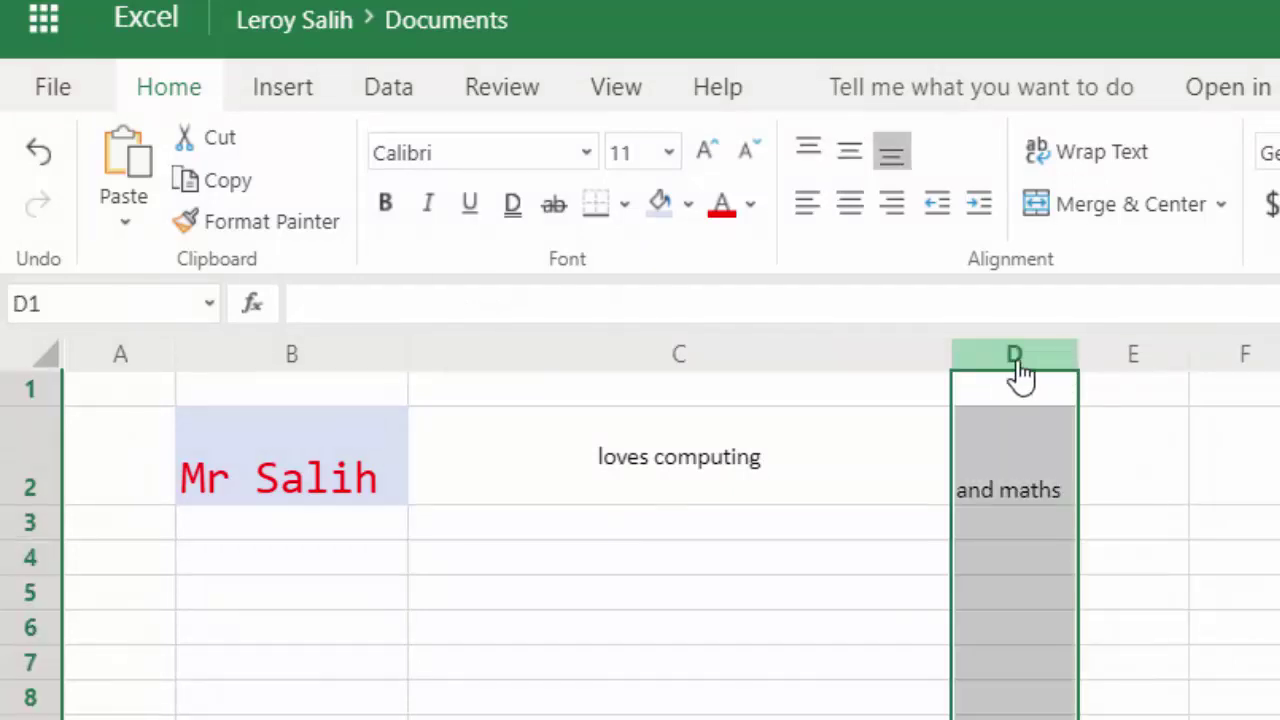
{"action": "left_click", "coordinate": [1040, 435]}
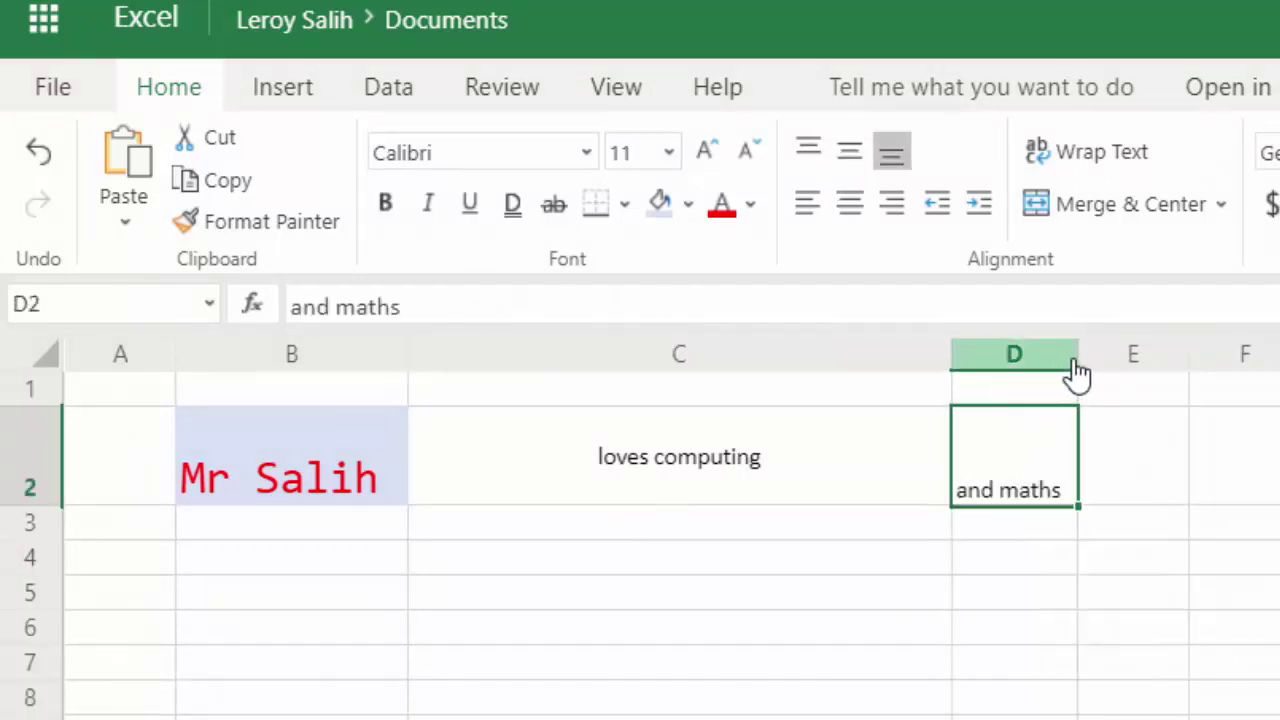
{"action": "left_click_drag", "start_coordinate": [1077, 368], "coordinate": [1146, 368]}
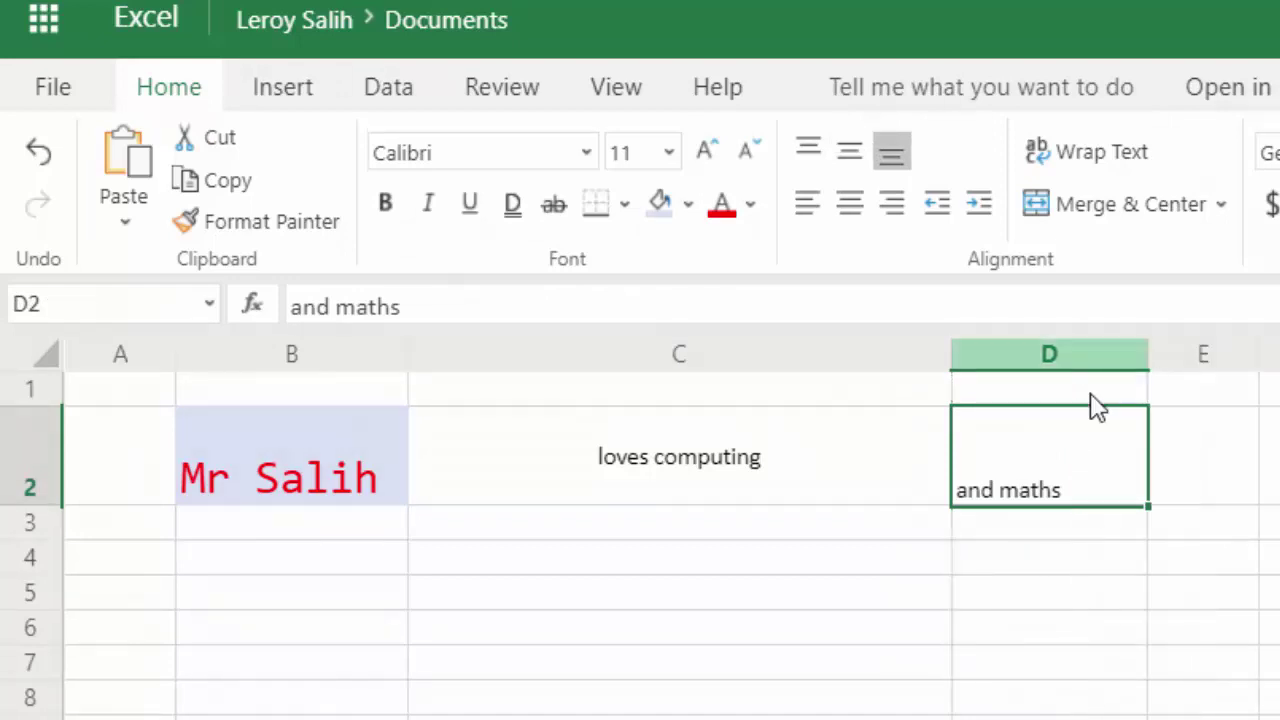
{"action": "left_click", "coordinate": [1066, 528]}
{"action": "left_click", "coordinate": [1036, 466]}
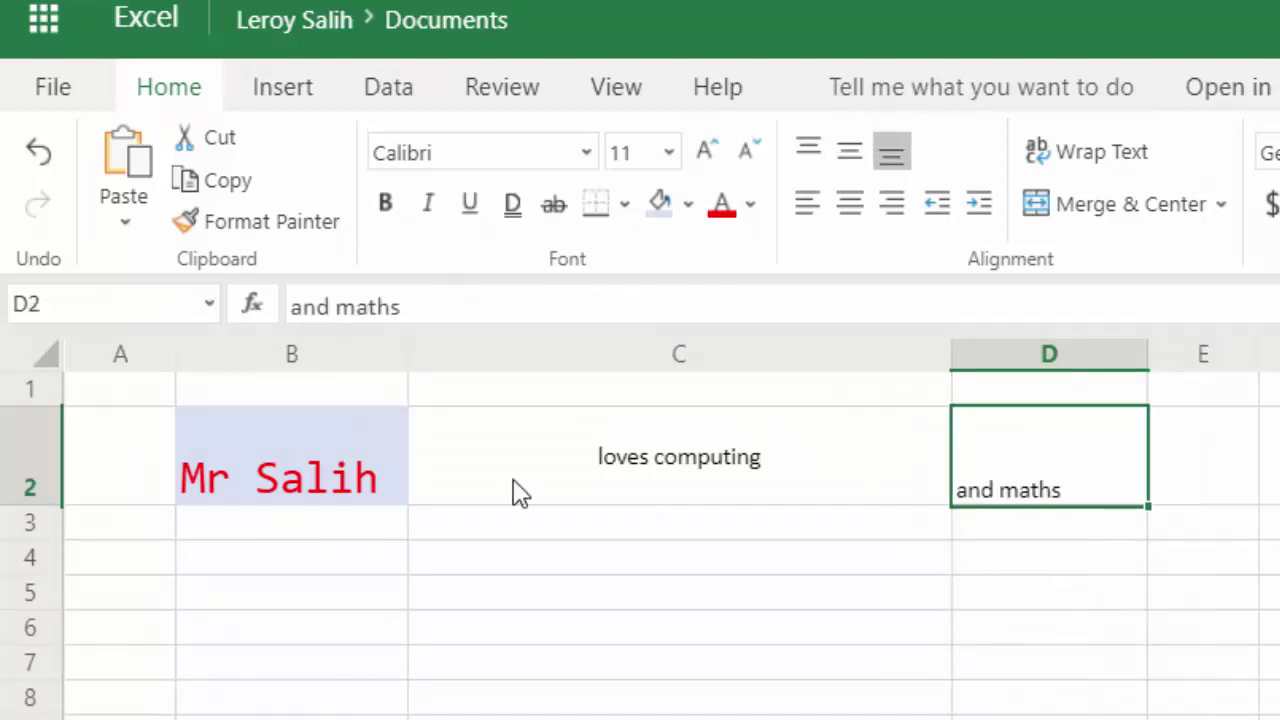
{"action": "left_click", "coordinate": [321, 437]}
{"action": "left_click", "coordinate": [603, 490]}
{"action": "left_click", "coordinate": [1024, 472]}
Try an outline border around B2:D2.
{"action": "left_click", "coordinate": [330, 436]}
{"action": "left_click_drag", "start_coordinate": [409, 437], "coordinate": [768, 433]}
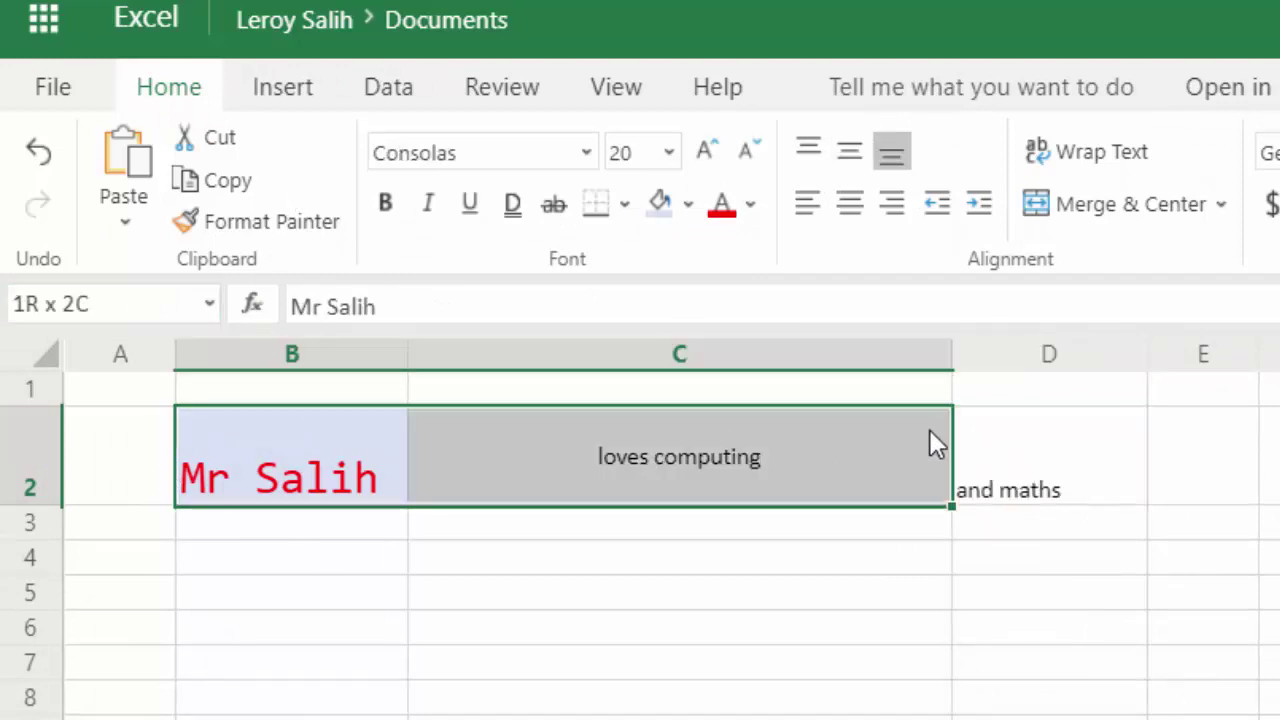
{"action": "left_click_drag", "start_coordinate": [929, 441], "coordinate": [1081, 440]}
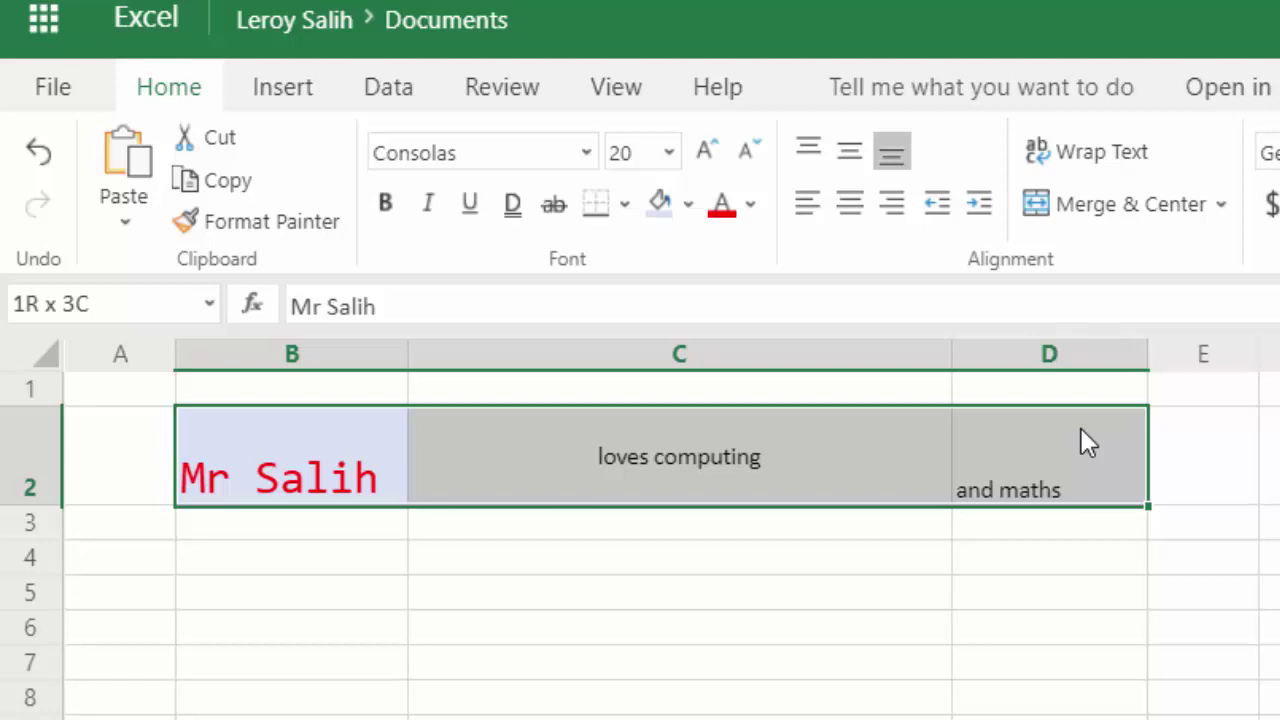
{"action": "left_click", "coordinate": [626, 214]}
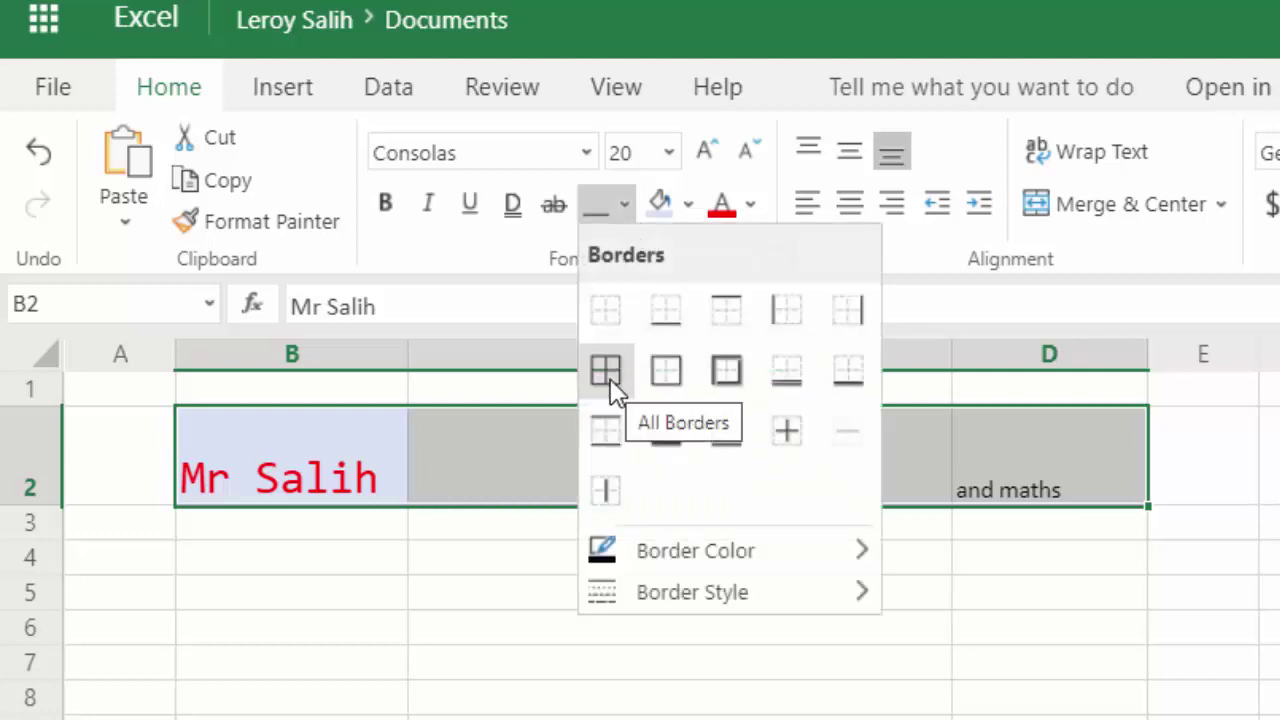
{"action": "left_click", "coordinate": [665, 372]}
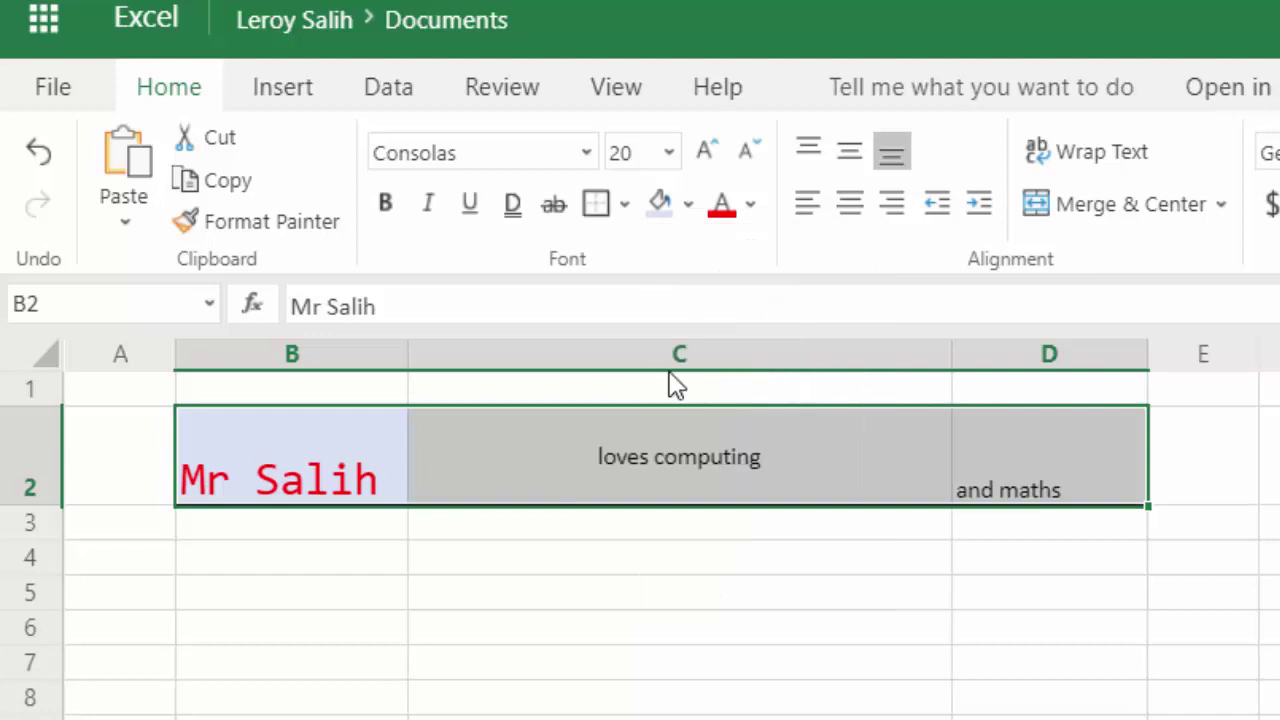
{"action": "left_click", "coordinate": [634, 630]}
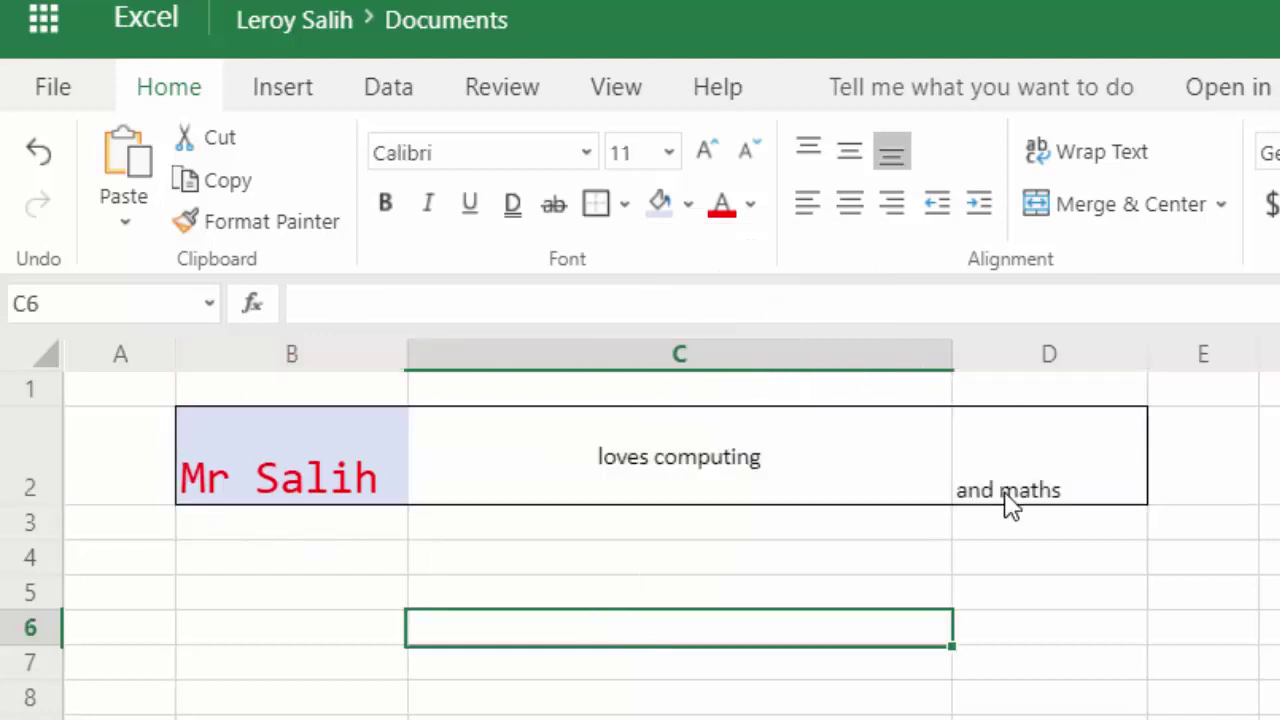
Switch B2:D2 to borders on every cell.
{"action": "left_click", "coordinate": [345, 451]}
{"action": "left_click_drag", "start_coordinate": [345, 451], "coordinate": [1051, 446]}
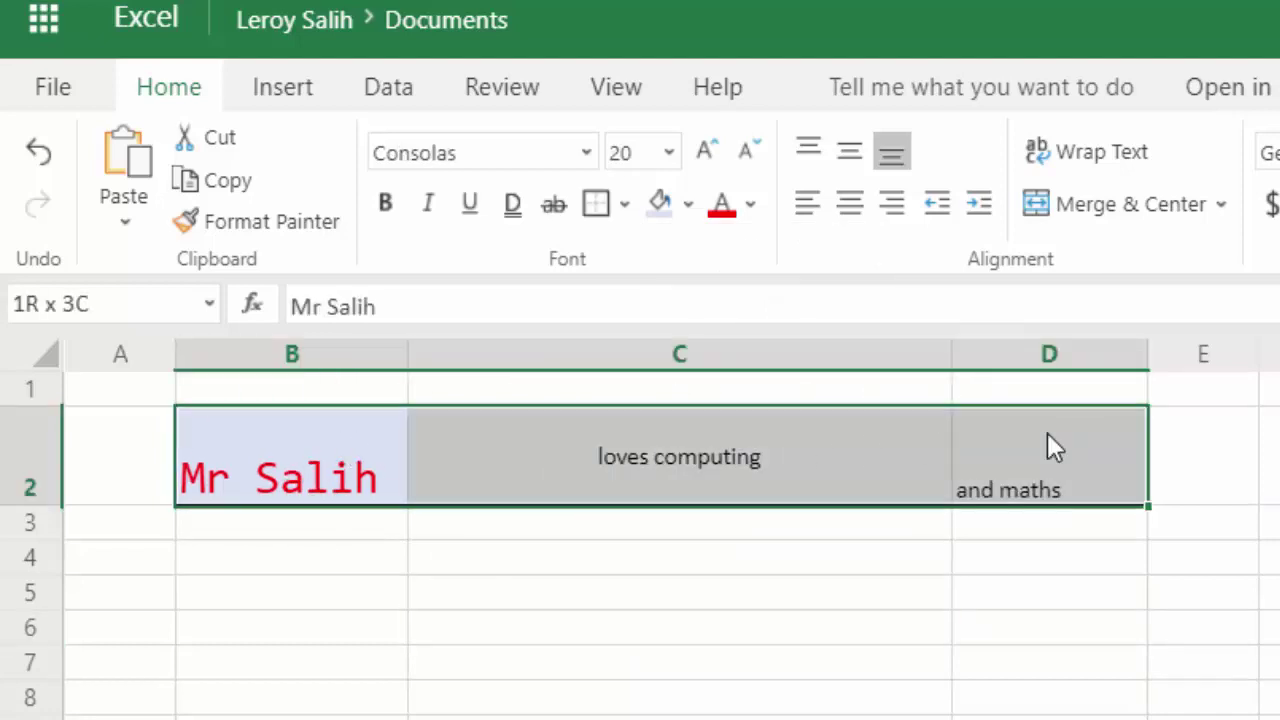
{"action": "left_click", "coordinate": [625, 205]}
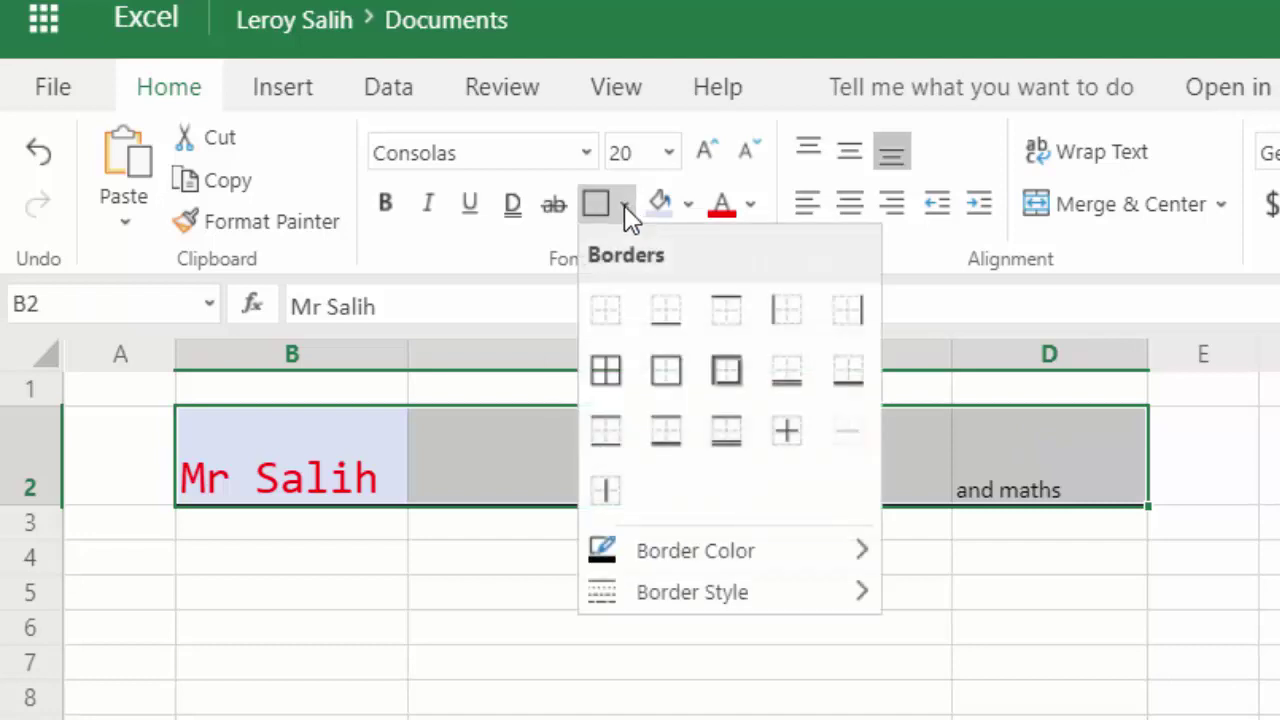
{"action": "left_click", "coordinate": [610, 380]}
{"action": "left_click", "coordinate": [622, 597]}
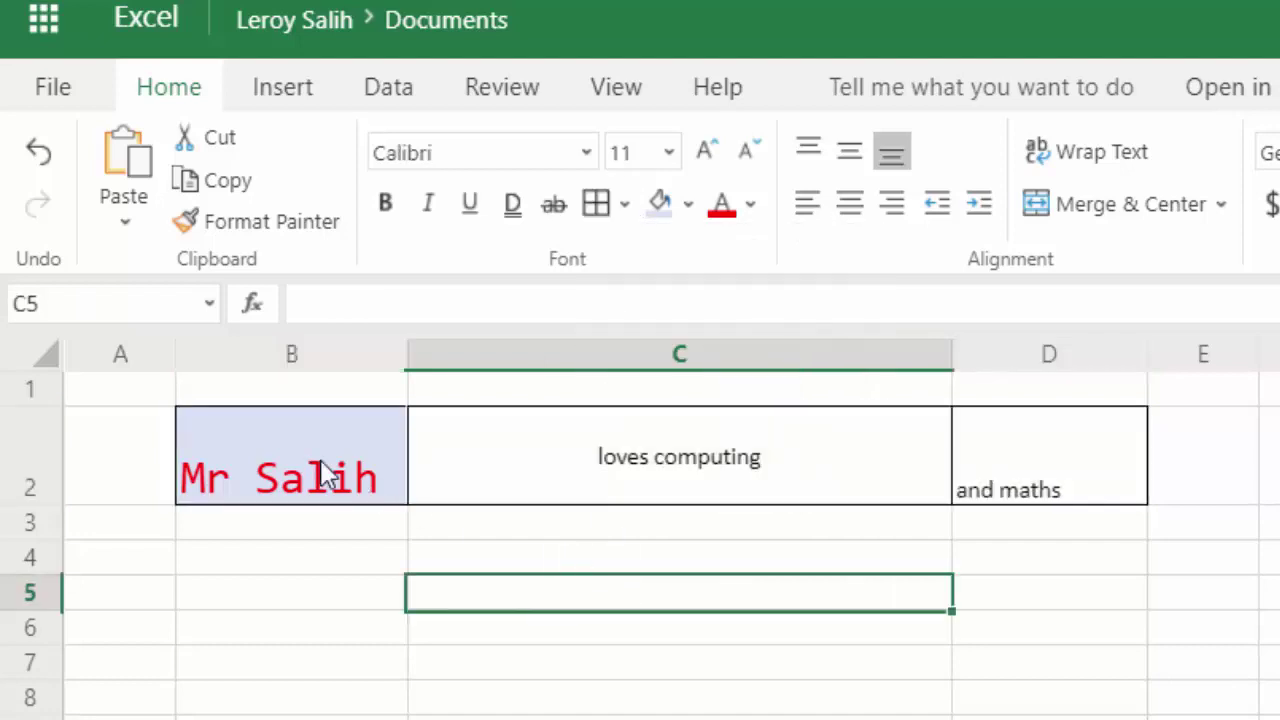
Clear all borders from B2:D2 with No Border.
{"action": "left_click_drag", "start_coordinate": [371, 477], "coordinate": [1000, 468]}
{"action": "left_click", "coordinate": [625, 205]}
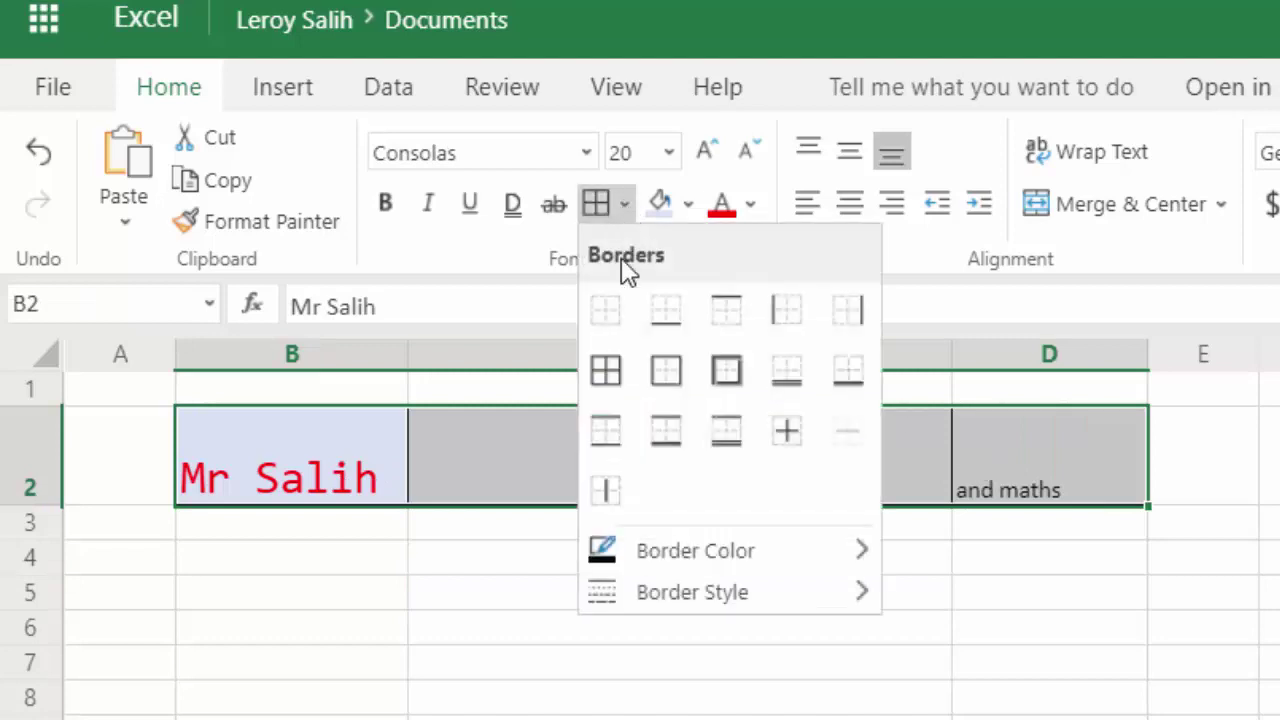
{"action": "left_click", "coordinate": [605, 311]}
Apply a Bottom Double Border beneath B2:D2.
{"action": "left_click", "coordinate": [548, 628]}
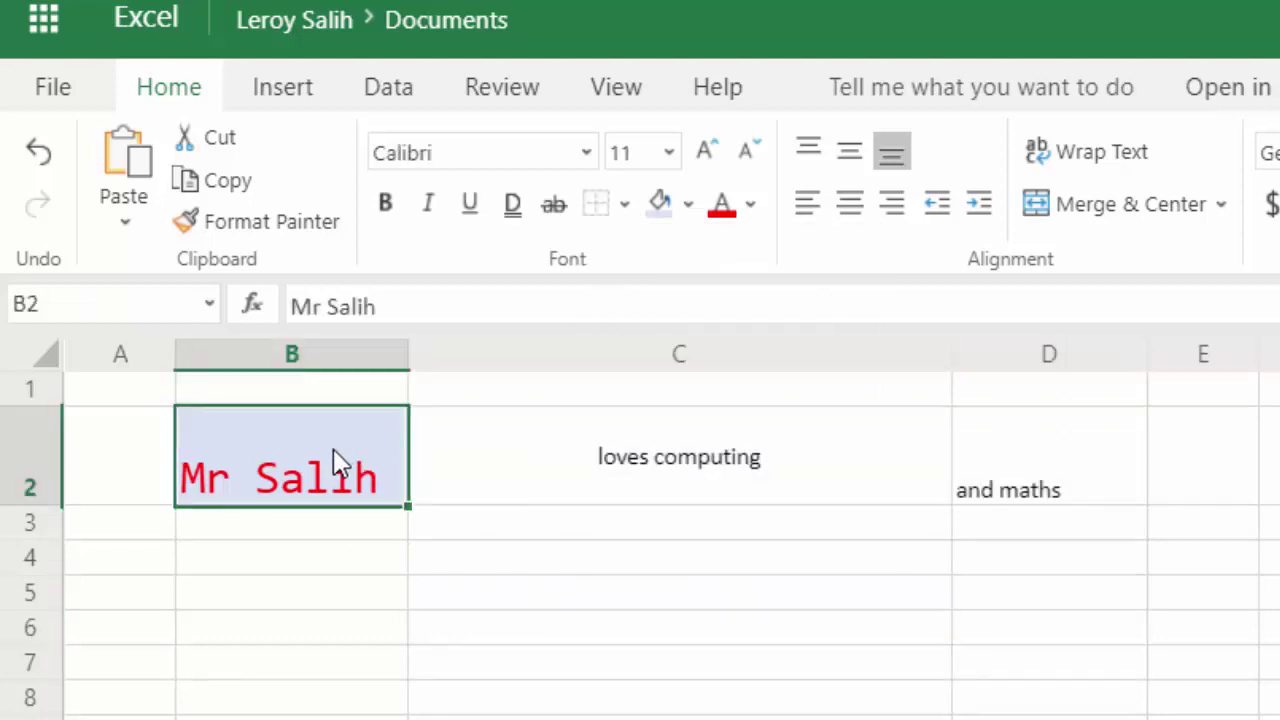
{"action": "left_click_drag", "start_coordinate": [334, 463], "coordinate": [1009, 455]}
{"action": "left_click", "coordinate": [625, 205]}
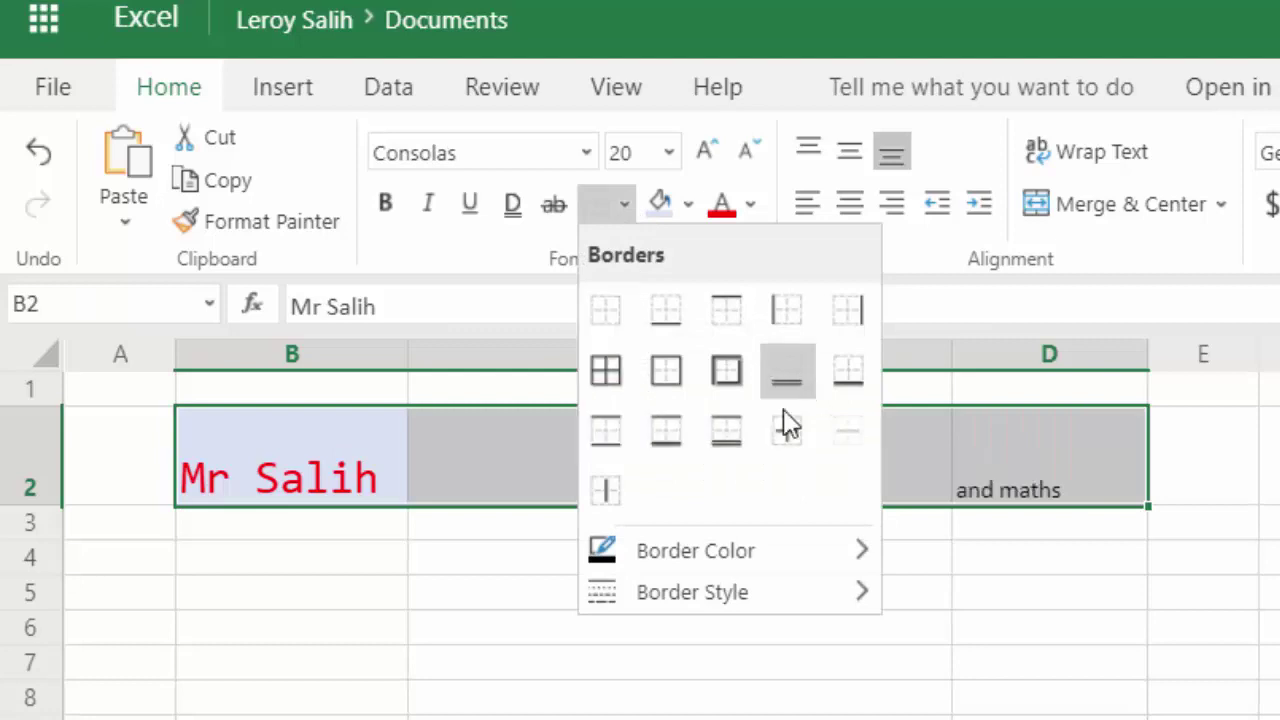
{"action": "left_click", "coordinate": [787, 372]}
{"action": "left_click", "coordinate": [686, 632]}
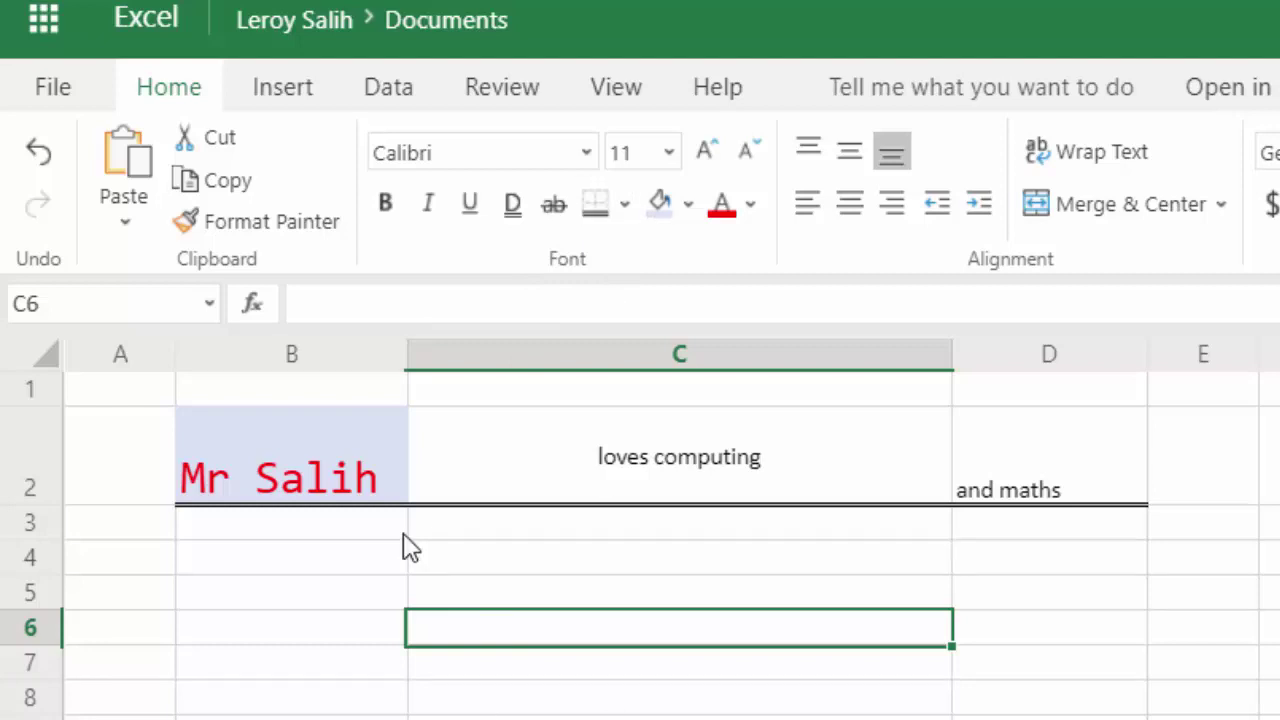
Make 'loves computing' in C2 bold, italic and underlined, trying strikethrough then removing it.
{"action": "left_click", "coordinate": [656, 470]}
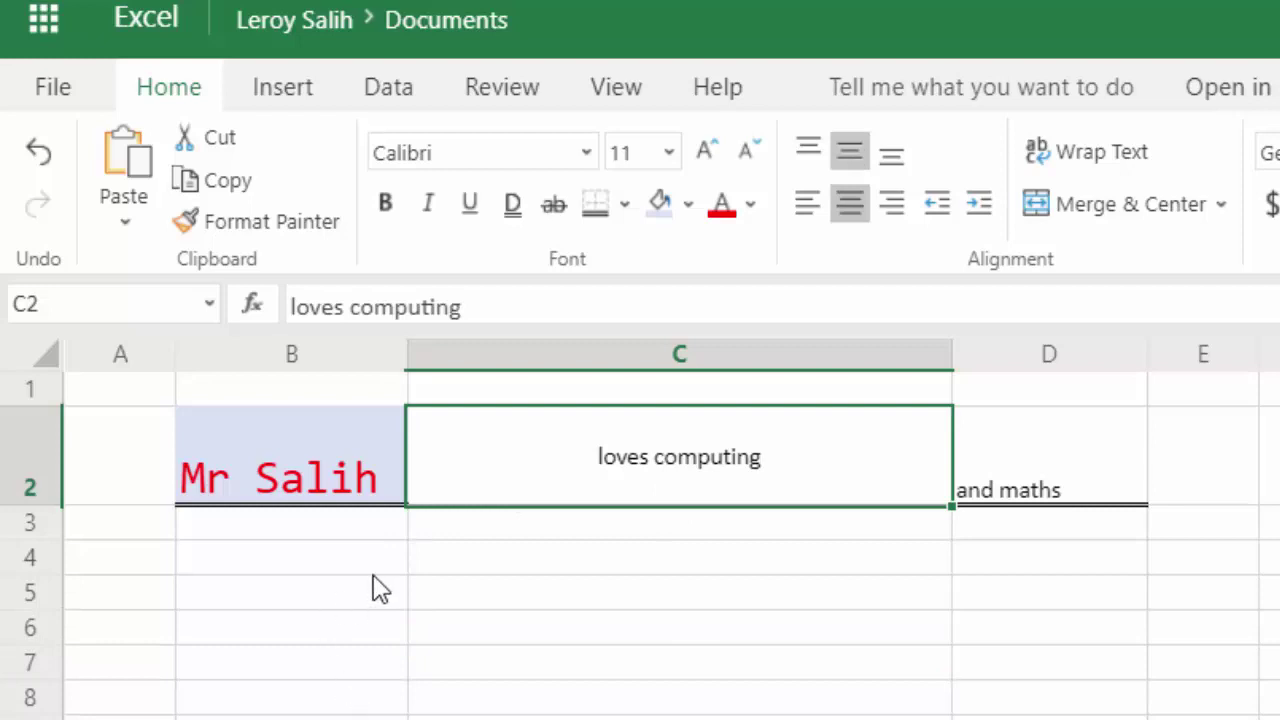
{"action": "left_click", "coordinate": [386, 206]}
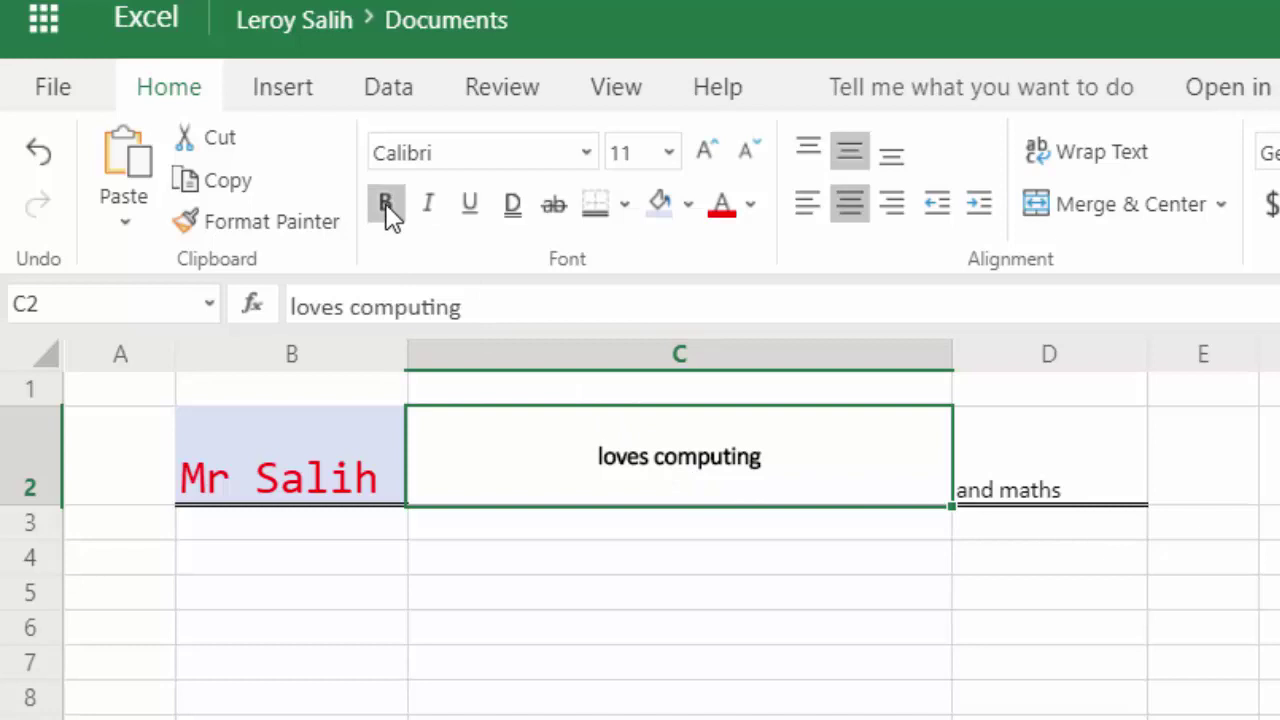
{"action": "left_click", "coordinate": [434, 214]}
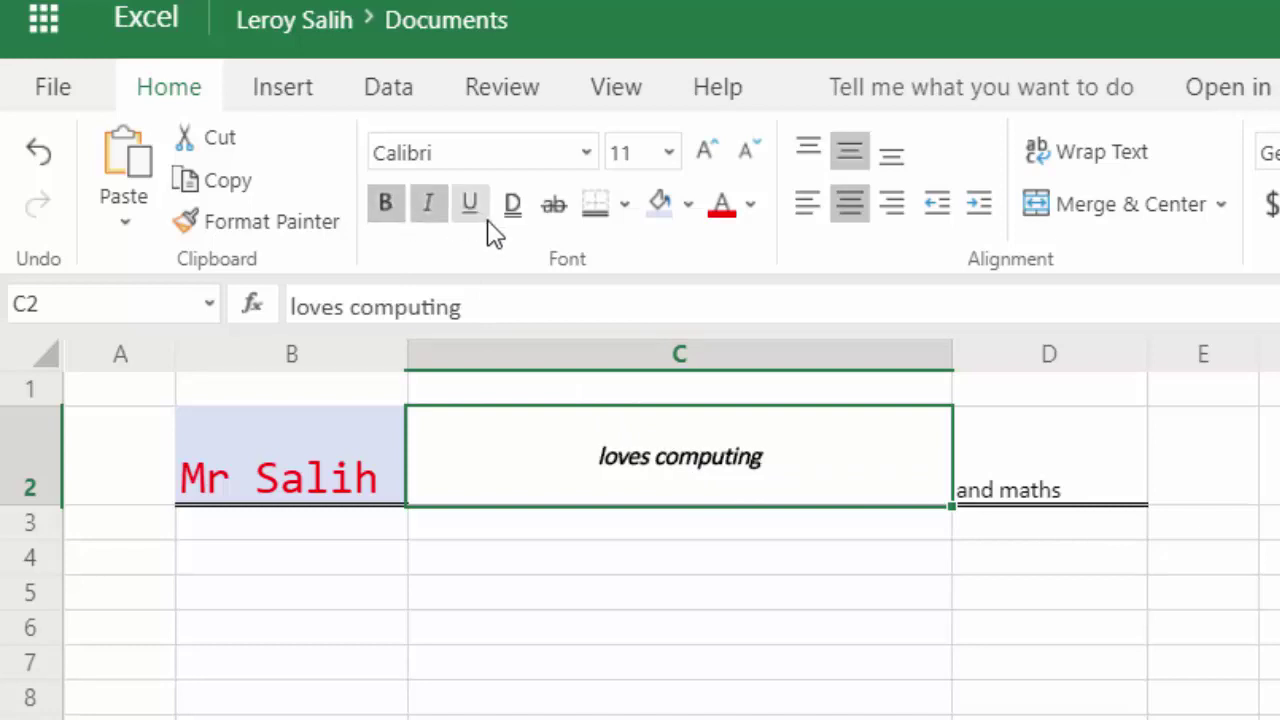
{"action": "left_click", "coordinate": [474, 214]}
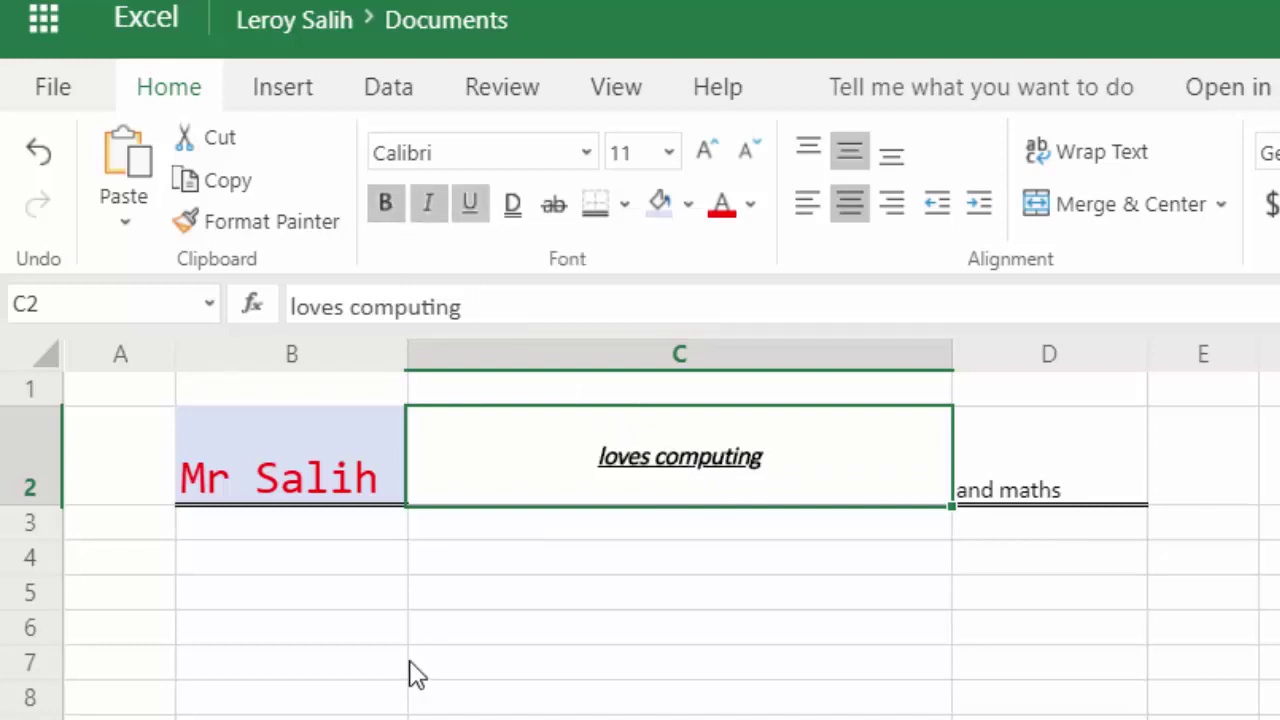
{"action": "left_click", "coordinate": [556, 205]}
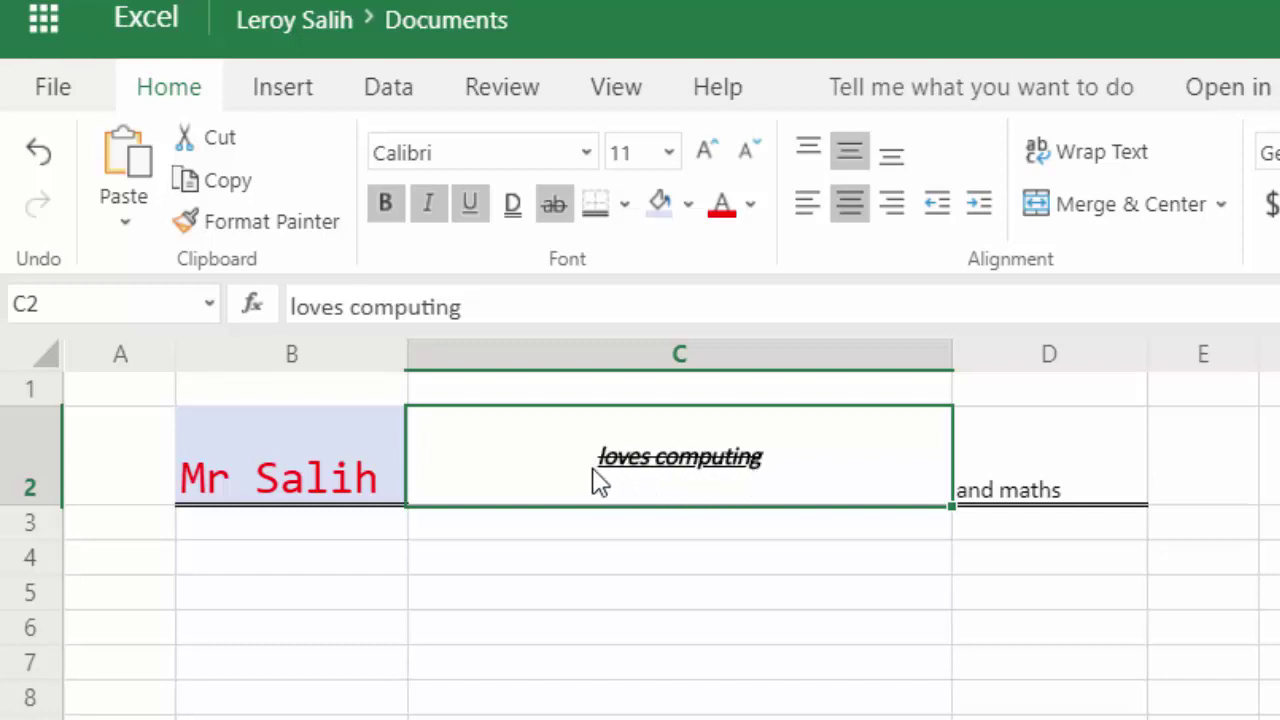
{"action": "left_click", "coordinate": [551, 201]}
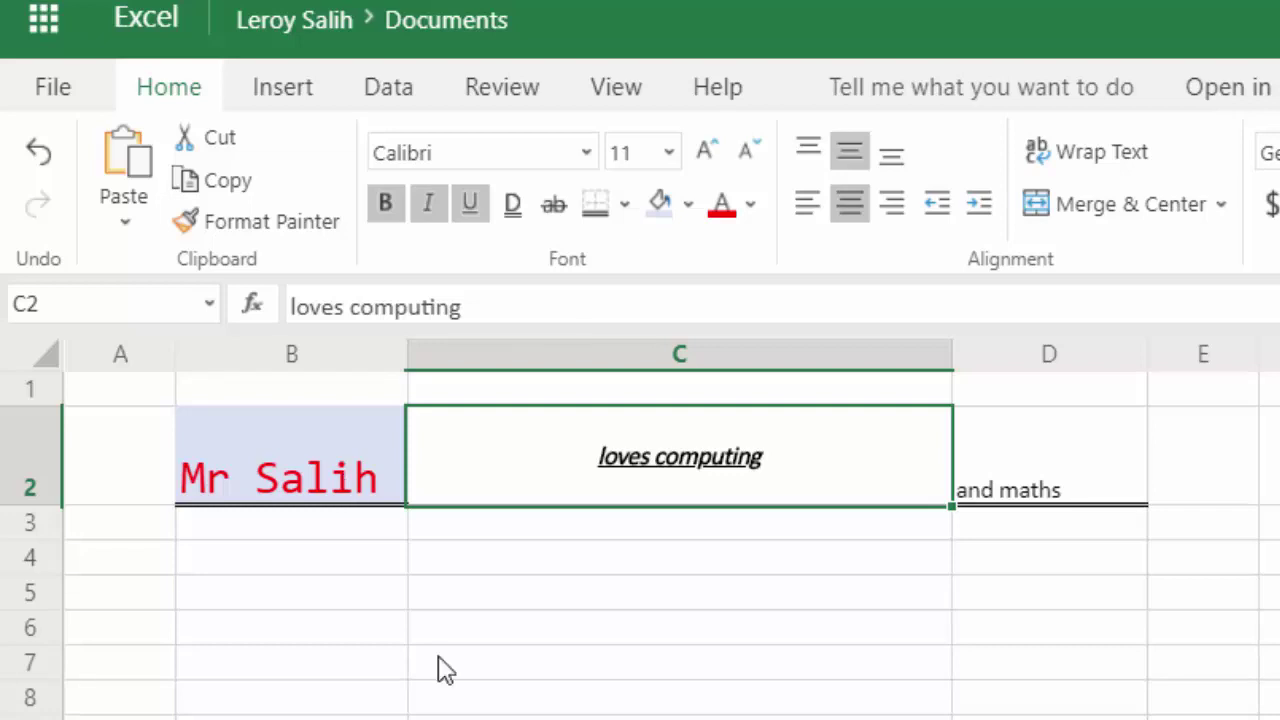
{"action": "left_click", "coordinate": [40, 356]}
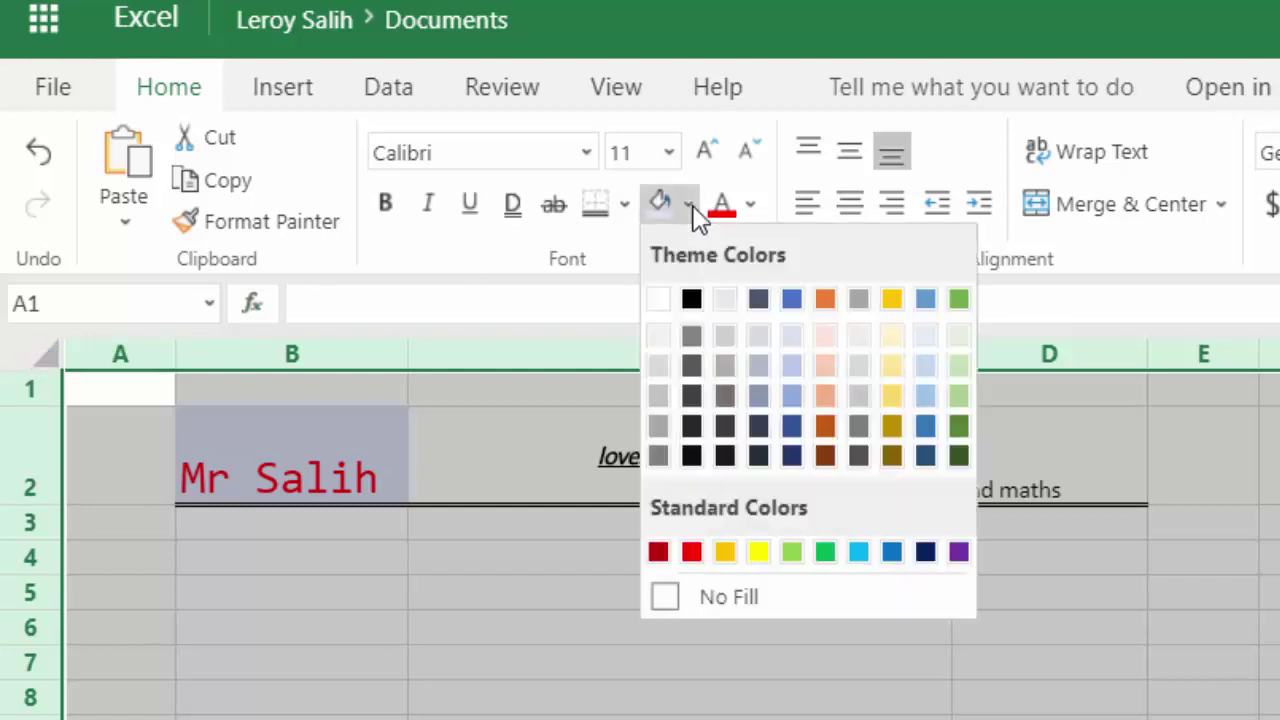
{"action": "left_click", "coordinate": [689, 206]}
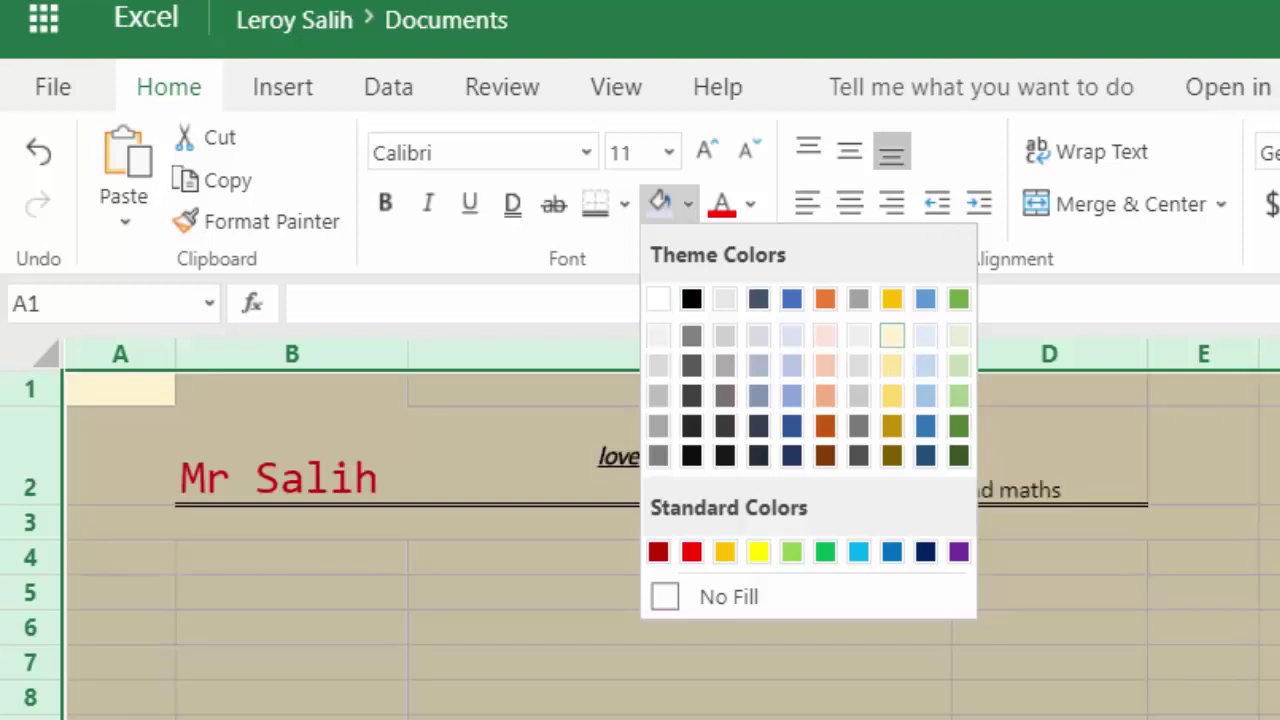
{"action": "left_click", "coordinate": [892, 336]}
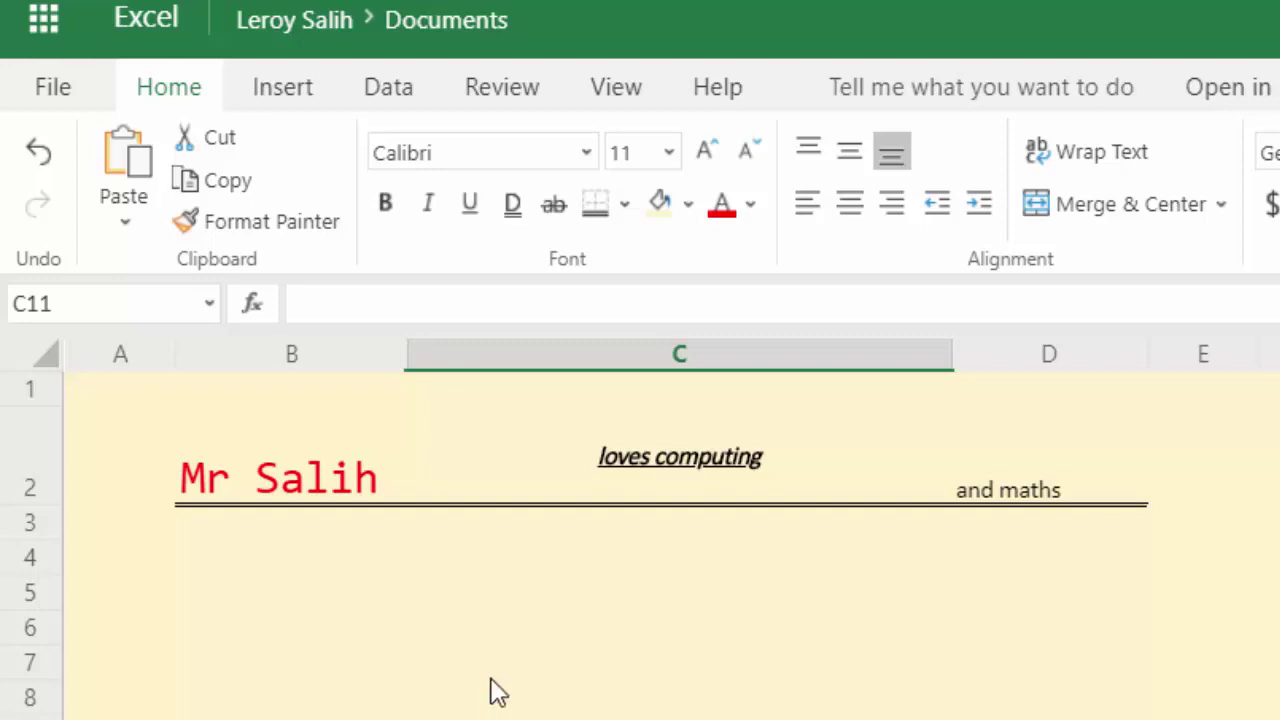
{"action": "left_click", "coordinate": [47, 358]}
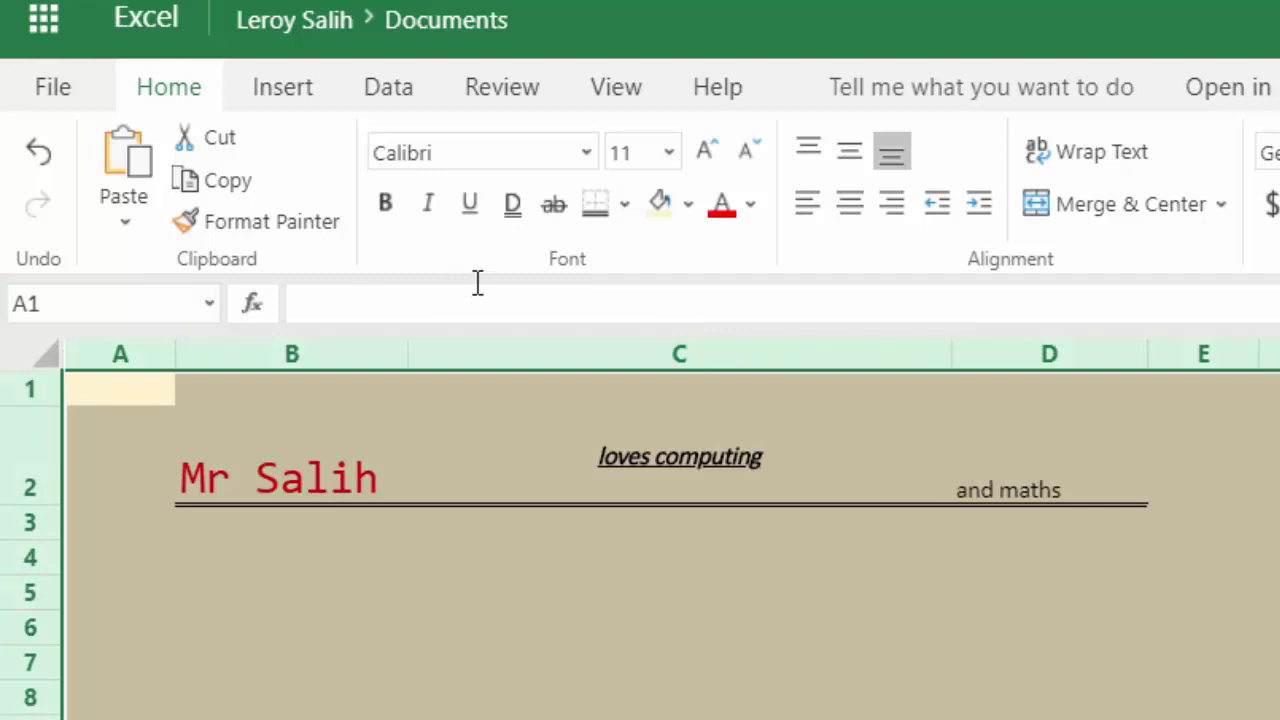
{"action": "left_click", "coordinate": [688, 205]}
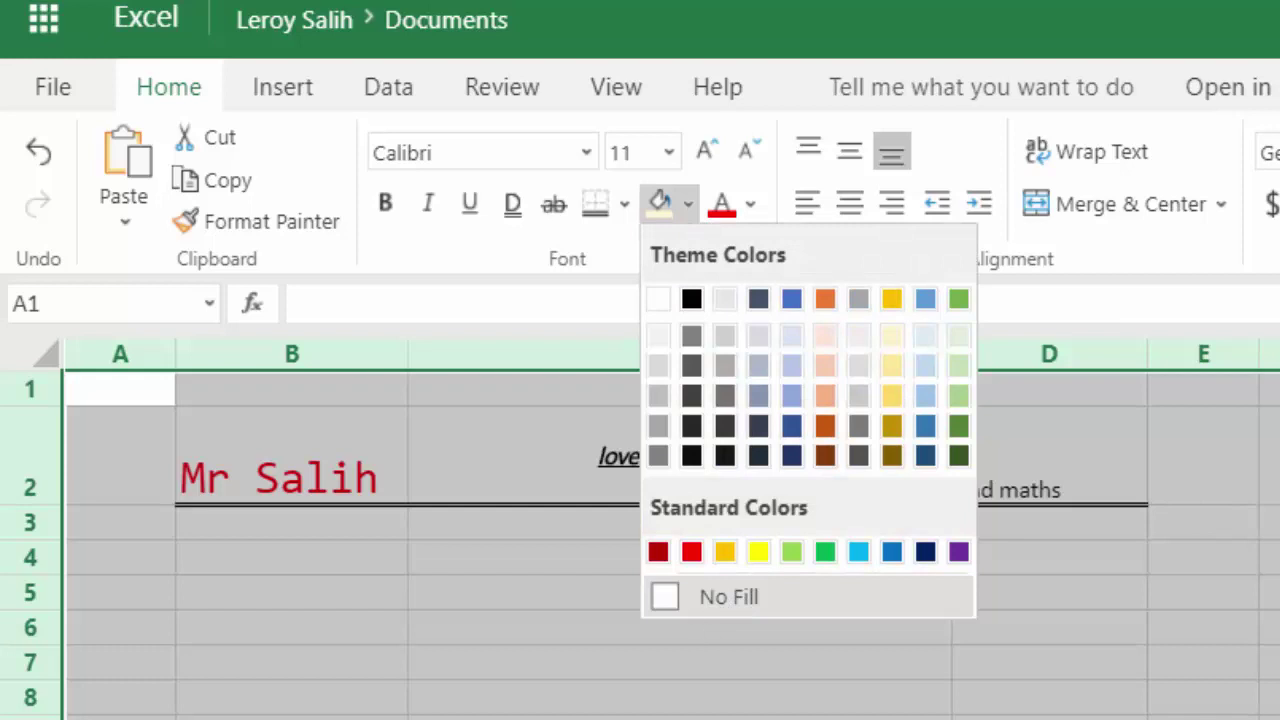
{"action": "left_click", "coordinate": [729, 597]}
{"action": "left_click", "coordinate": [470, 716]}
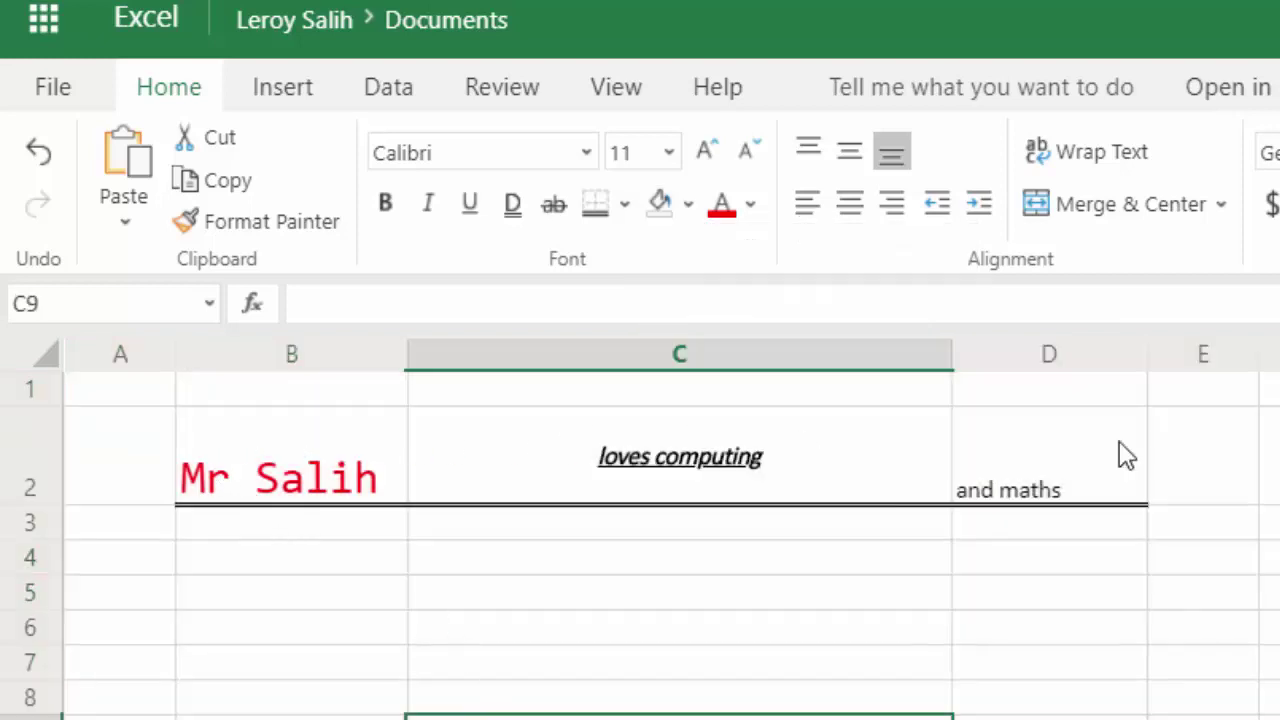
Uncheck Gridlines and Headings in the View tab, then select C5.
{"action": "left_click", "coordinate": [616, 89]}
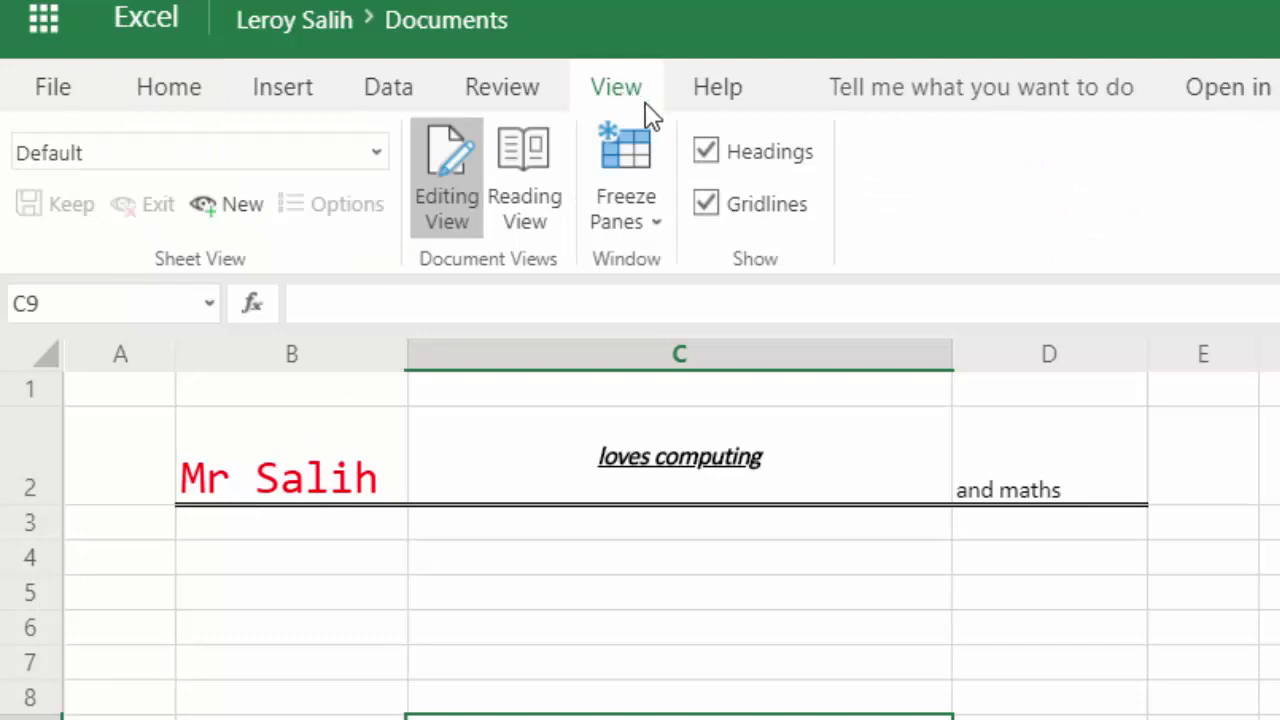
{"action": "left_click", "coordinate": [712, 212]}
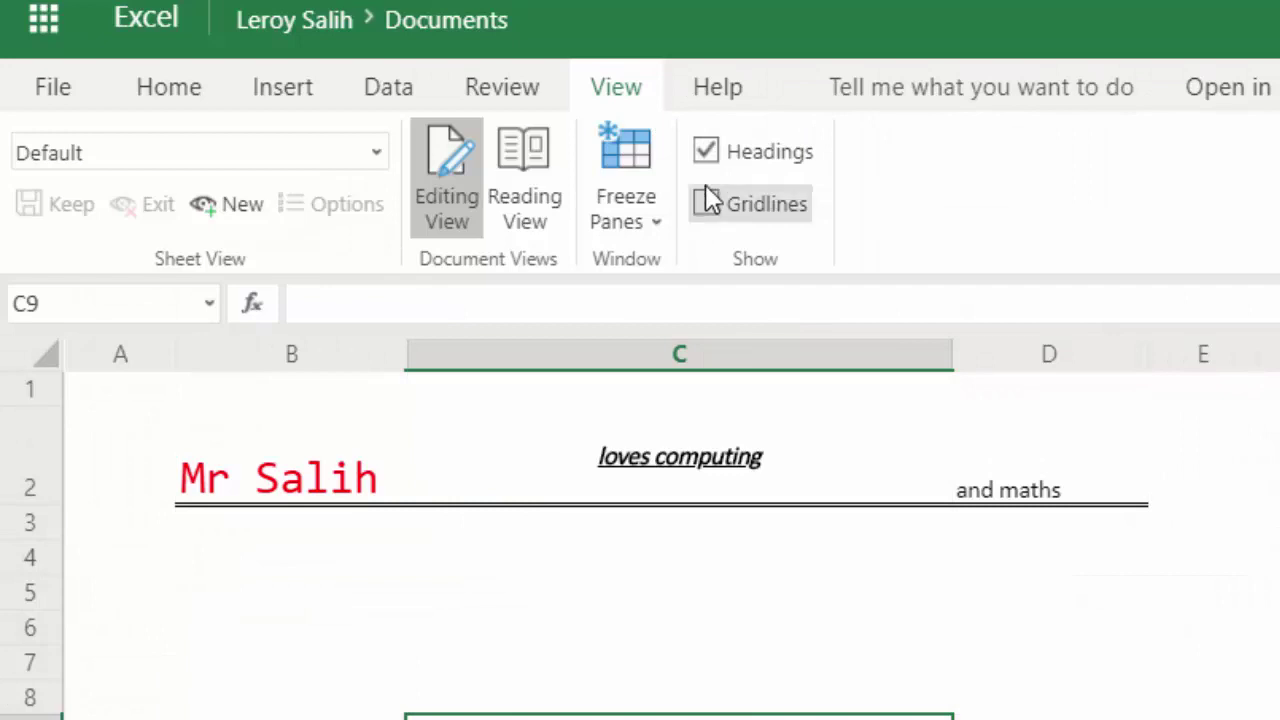
{"action": "left_click", "coordinate": [705, 150]}
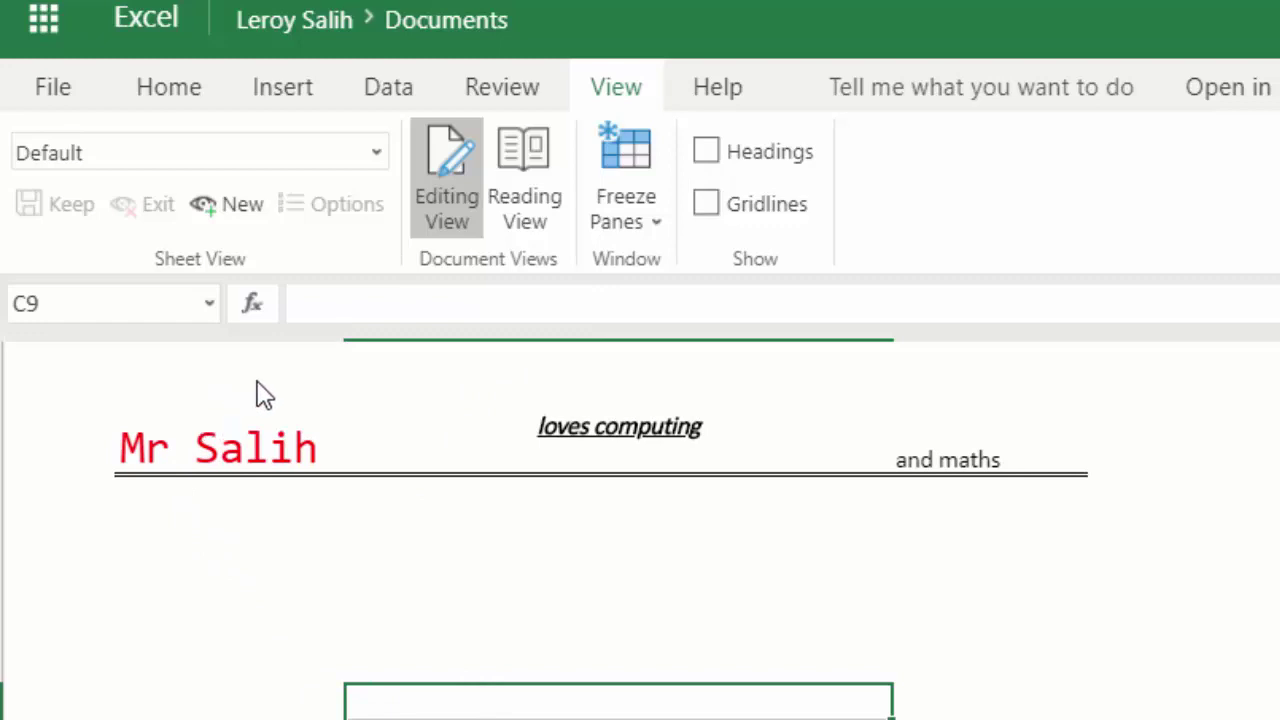
{"action": "left_click", "coordinate": [560, 500]}
{"action": "left_click", "coordinate": [566, 638]}
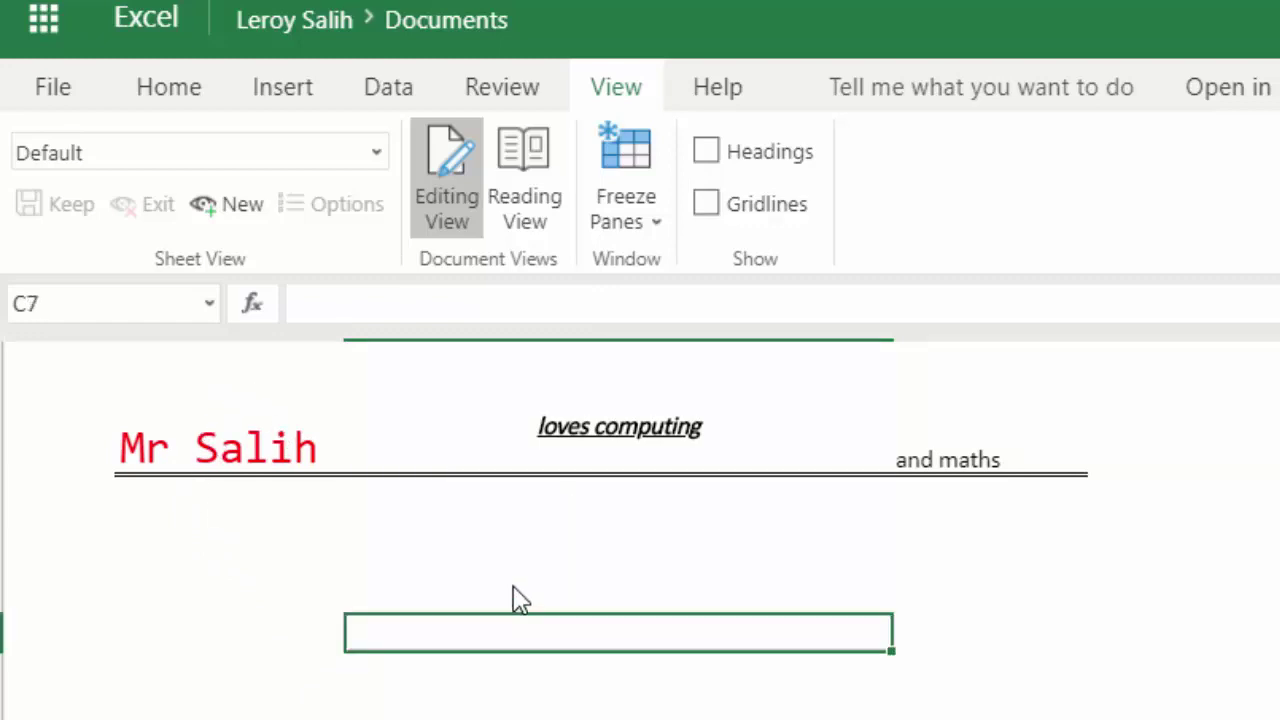
{"action": "left_click", "coordinate": [516, 567]}
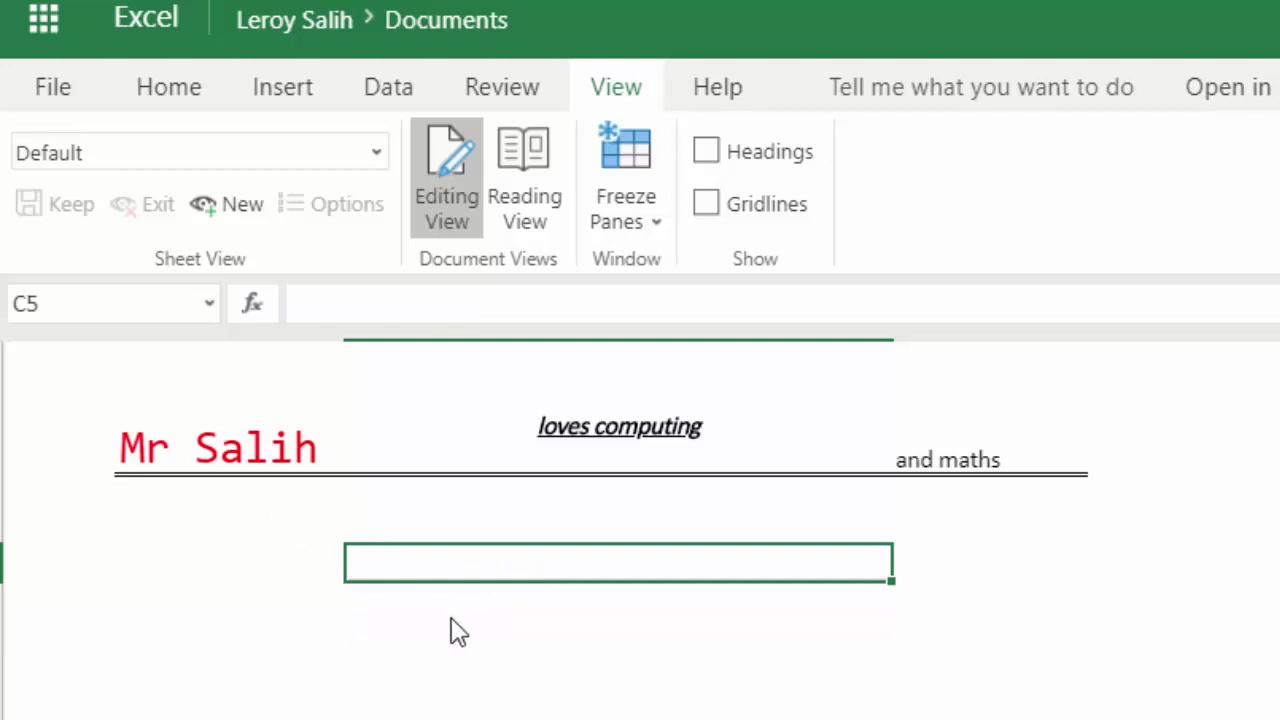
Type the prompt label 'Enter Your Name Here:' into C5.
{"action": "type", "text": "Enter Yo"}
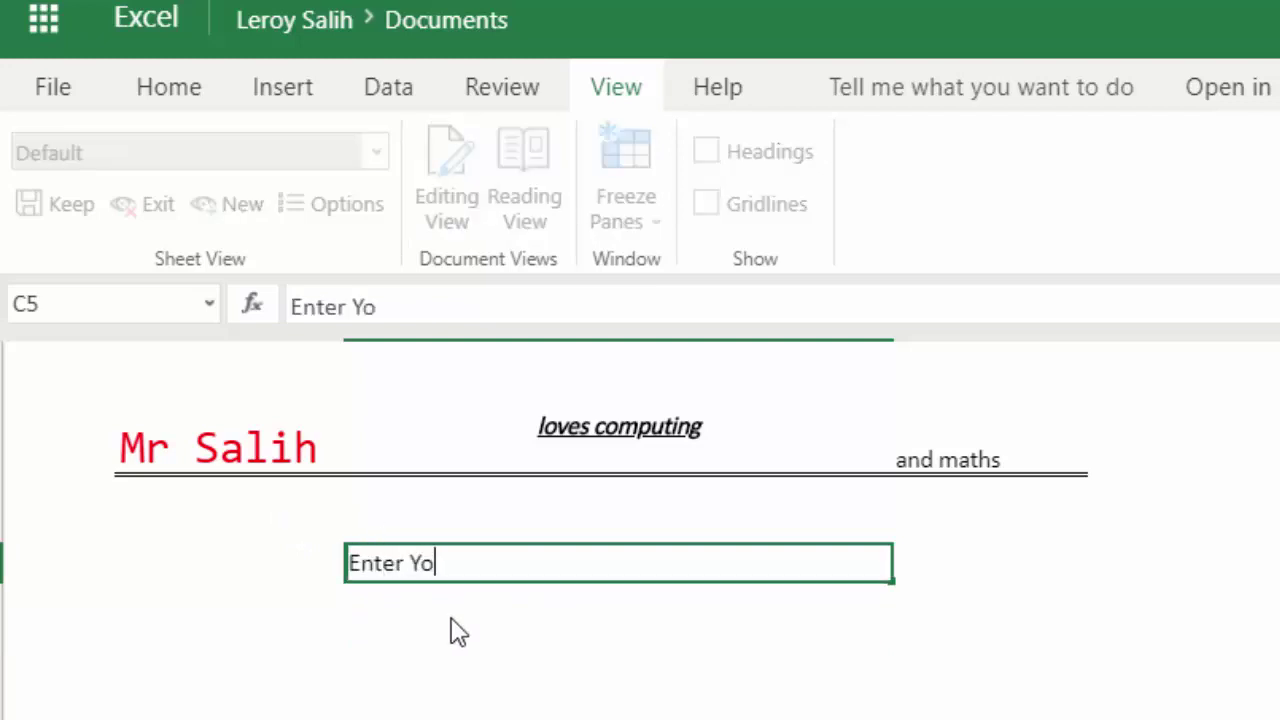
{"action": "type", "text": "ur Name Here"}
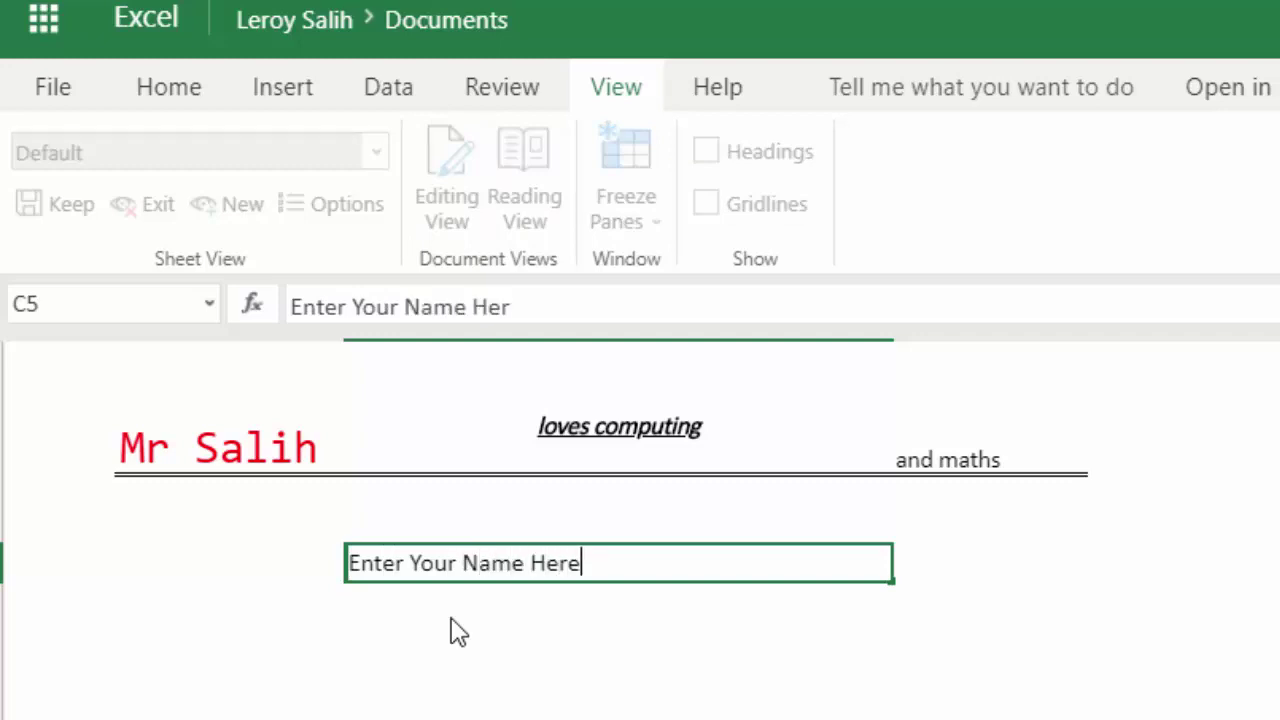
{"action": "type", "text": "@:"}
{"action": "key", "text": "BackSpace"}
{"action": "key", "text": "BackSpace"}
{"action": "type", "text": ":"}
{"action": "key", "text": "Tab"}
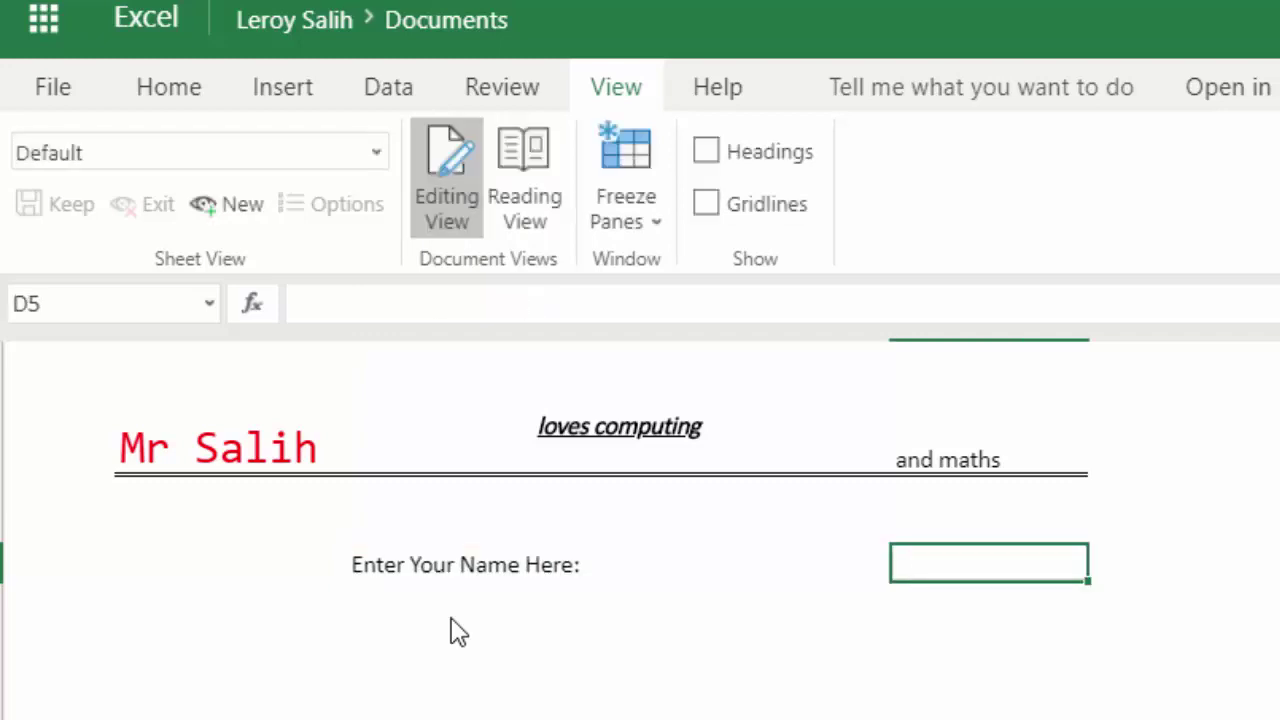
Give the entry cell D5 an outside border and a yellow fill.
{"action": "left_click", "coordinate": [155, 88]}
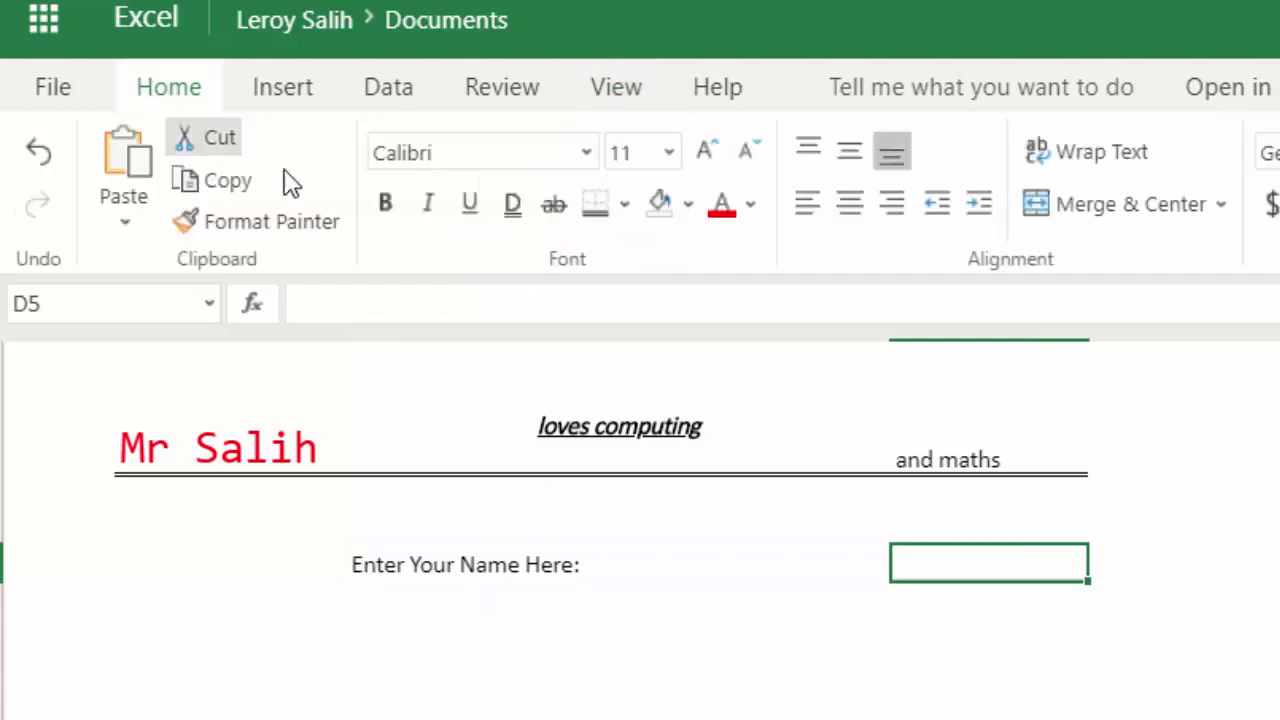
{"action": "left_click", "coordinate": [623, 210]}
{"action": "left_click", "coordinate": [670, 375]}
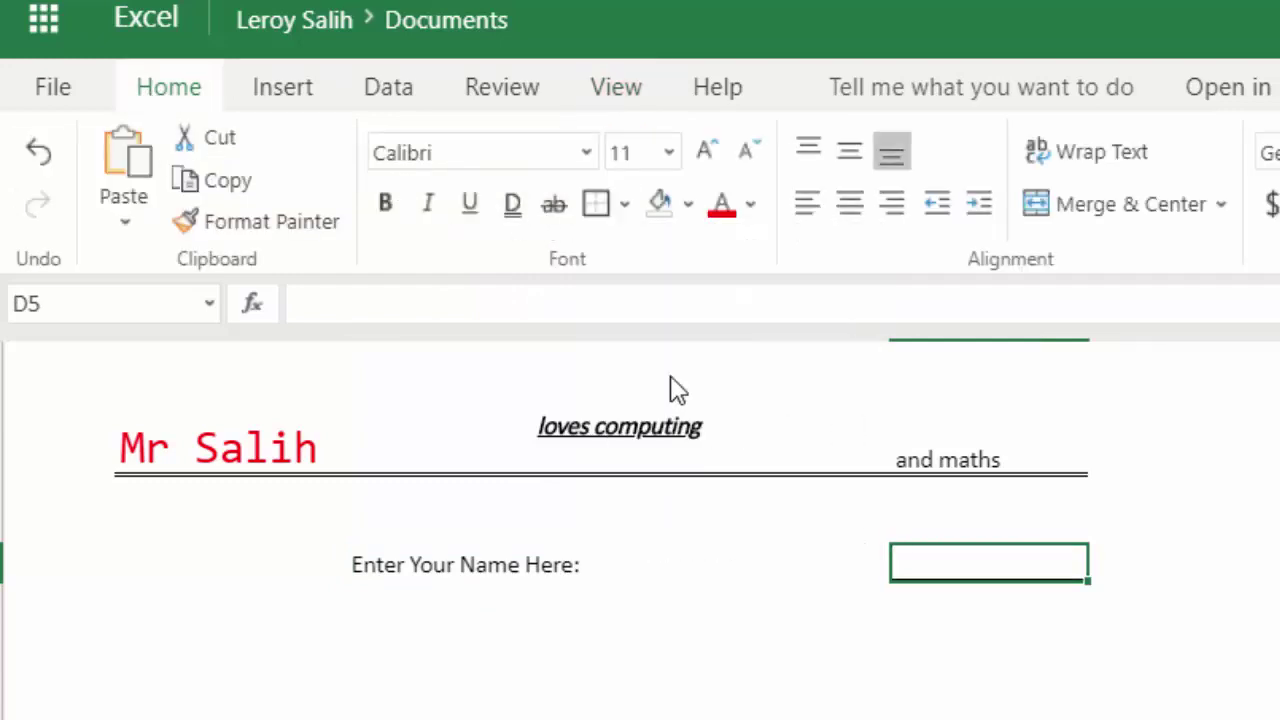
{"action": "left_click", "coordinate": [688, 205]}
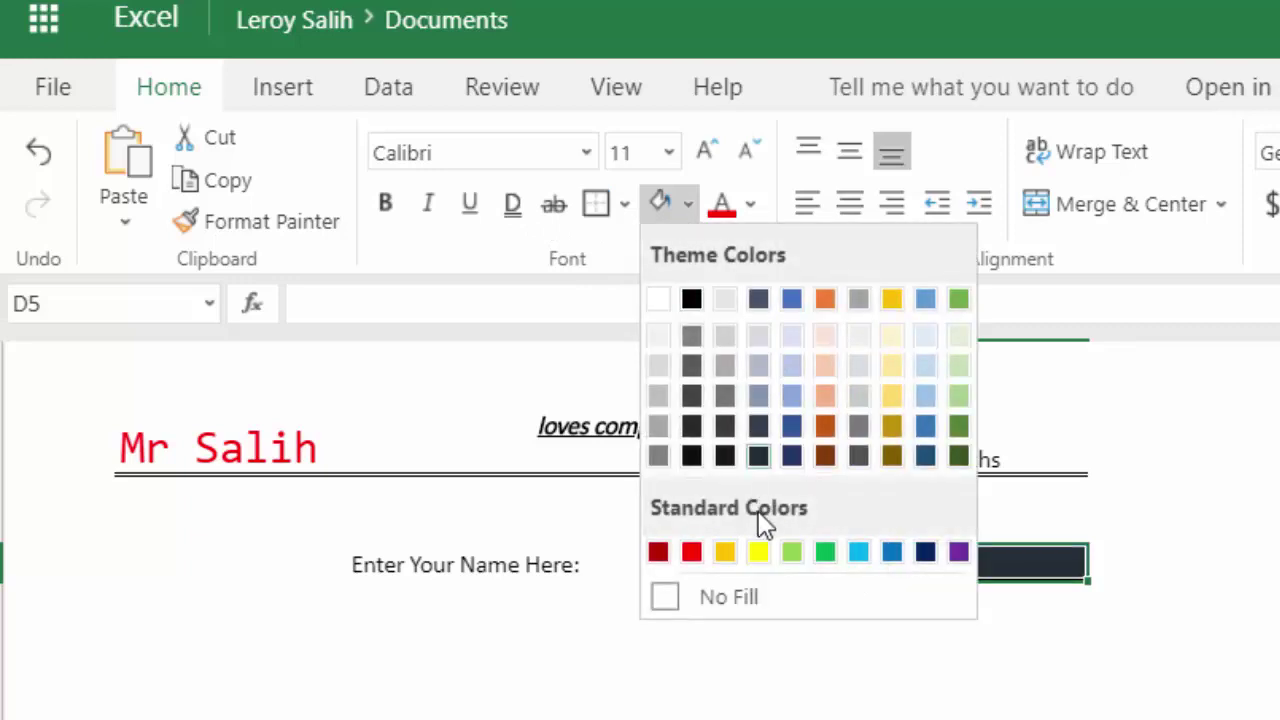
{"action": "left_click", "coordinate": [758, 552]}
{"action": "left_click", "coordinate": [780, 668]}
{"action": "left_click", "coordinate": [1011, 530]}
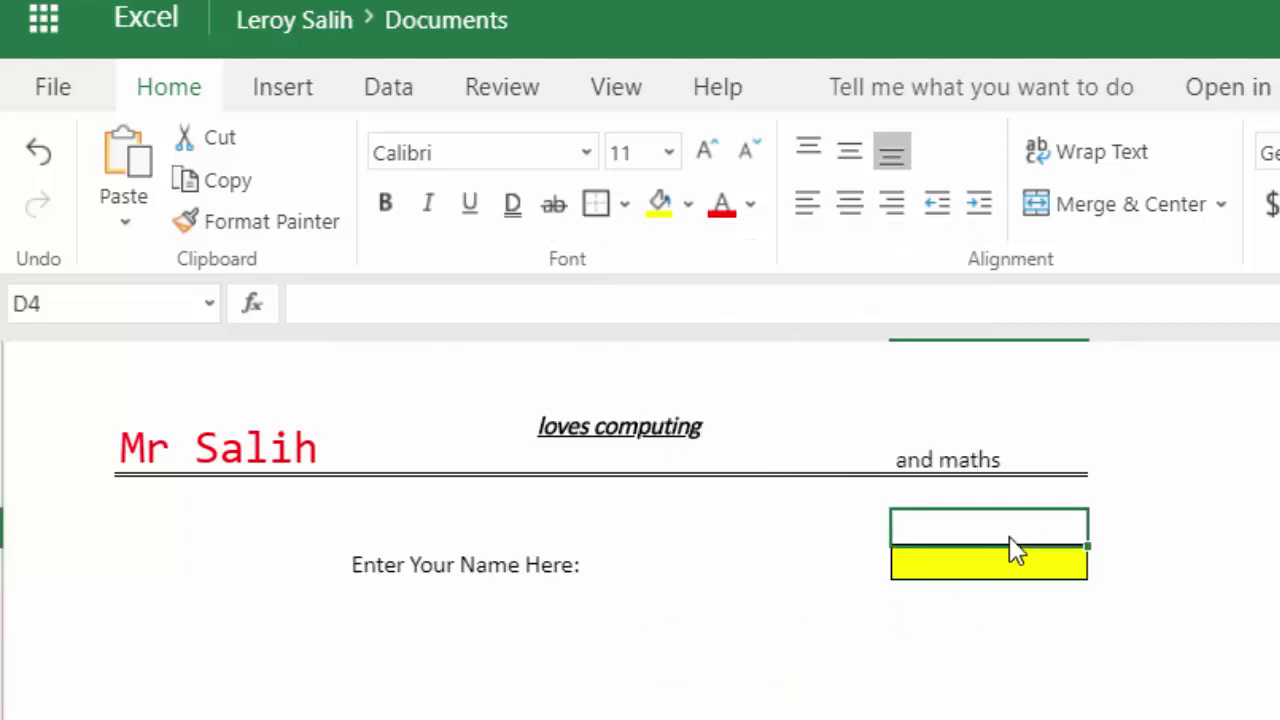
{"action": "left_click", "coordinate": [1003, 568]}
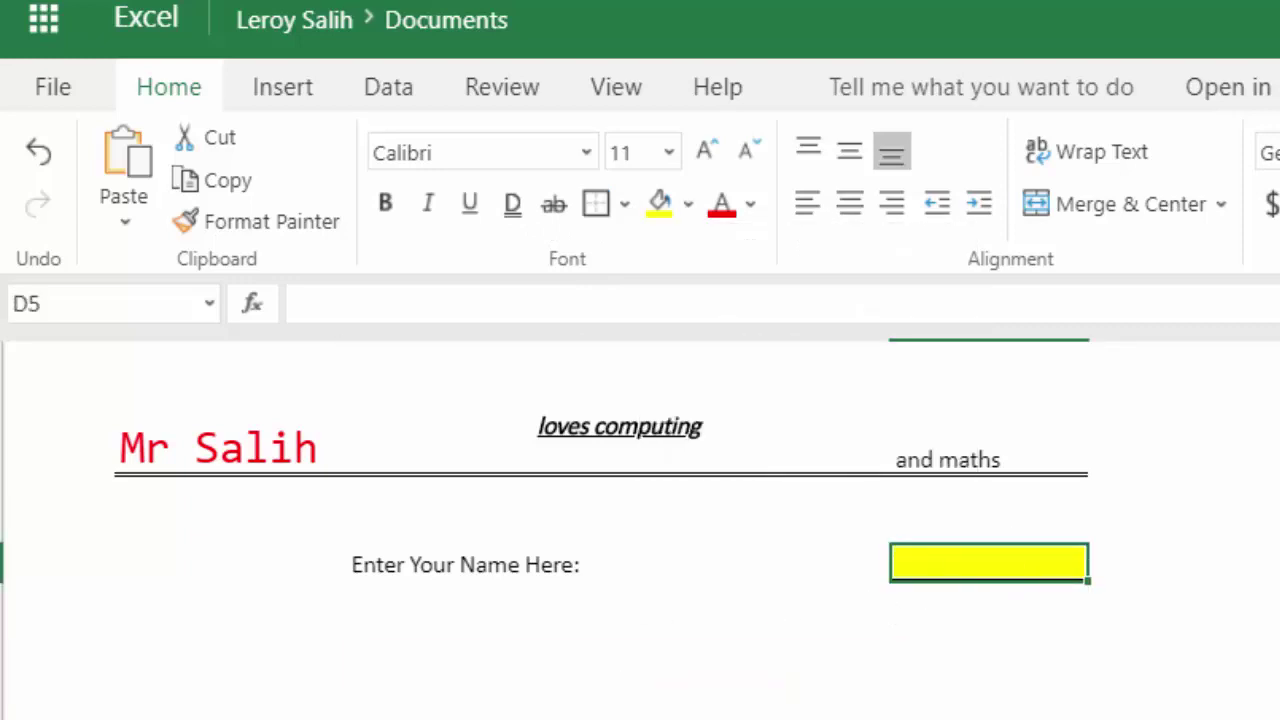